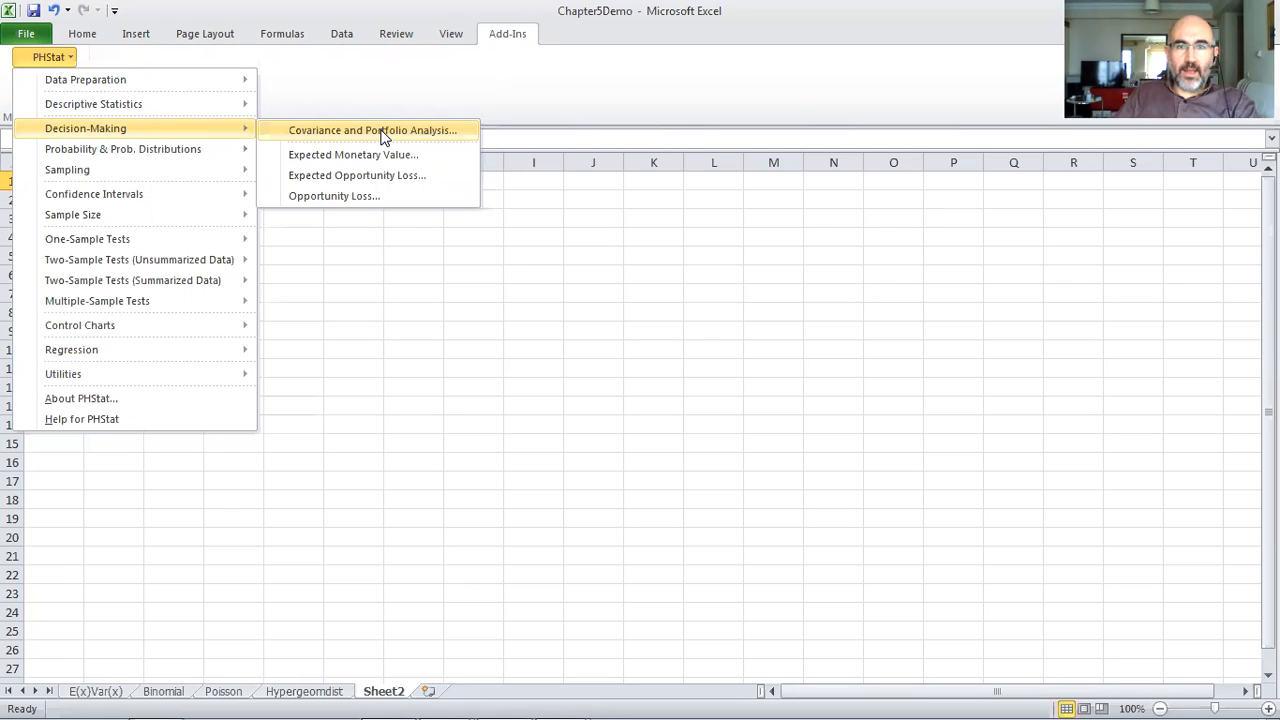
Step: Generate a PHStat covariance analysis for 3 outcomes with Portfolio Management Analysis included, and remove the user note from the sheet
left_click(386, 146)
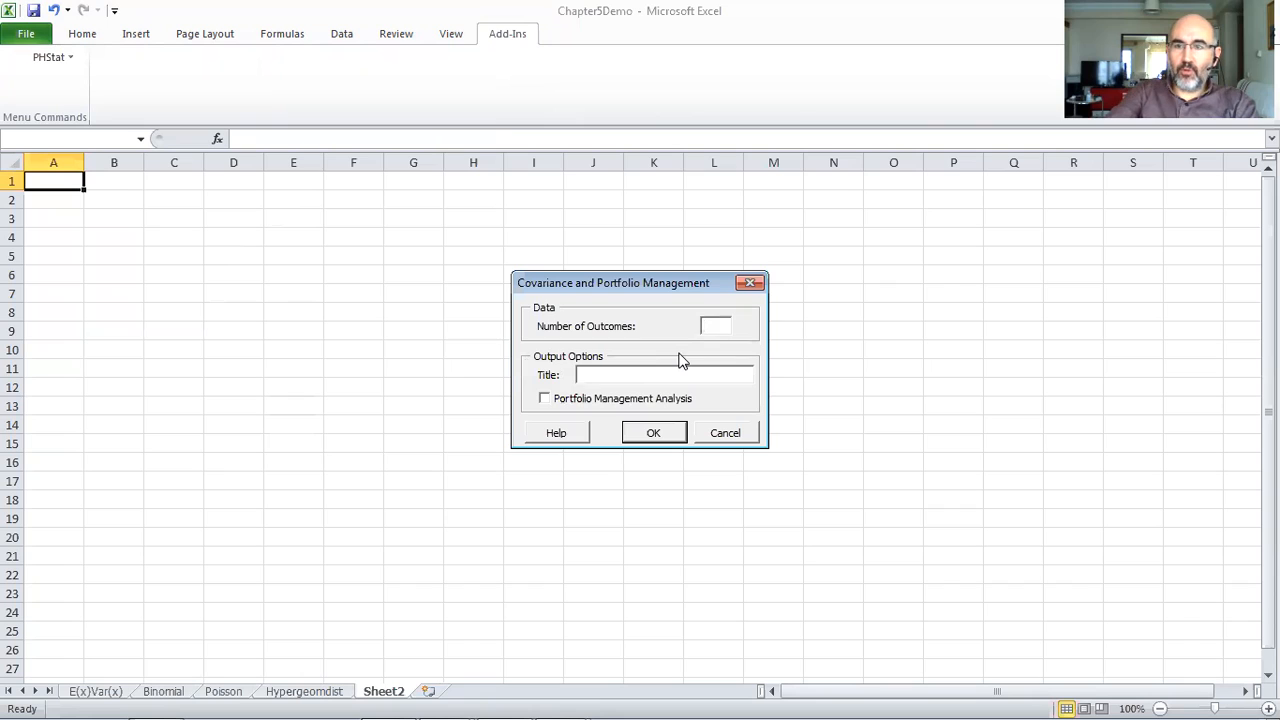
type("3")
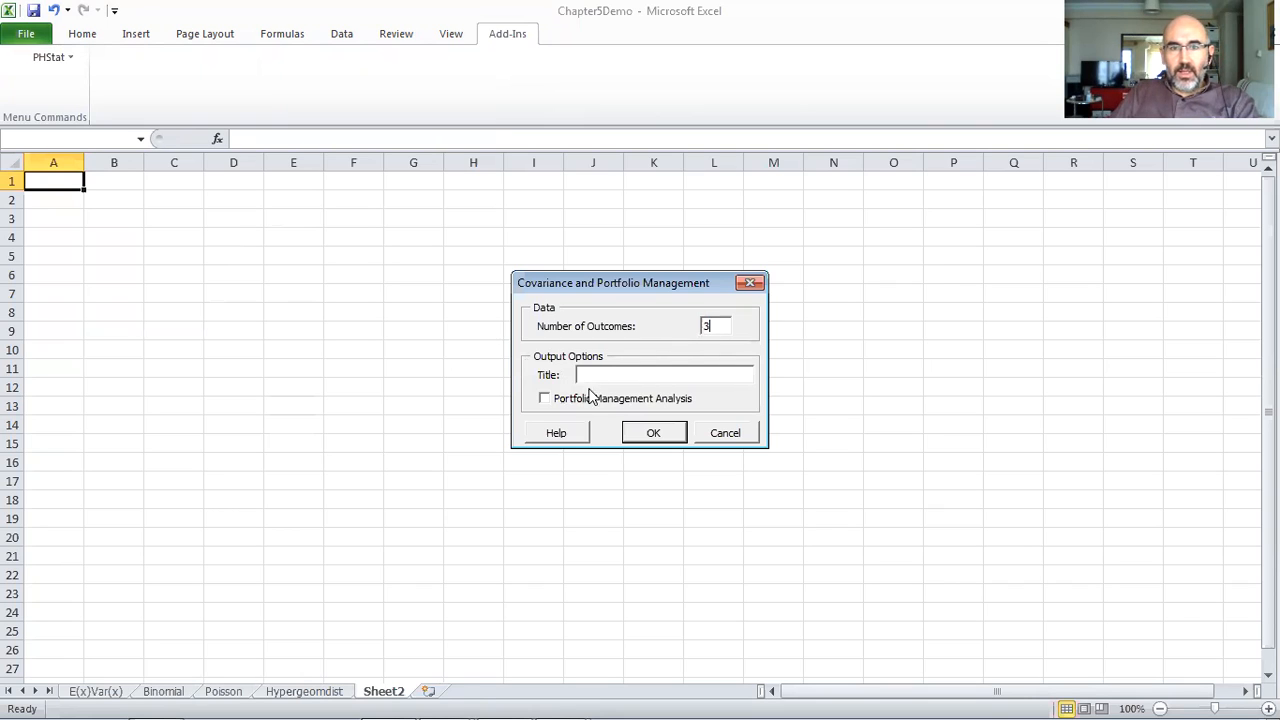
left_click(545, 399)
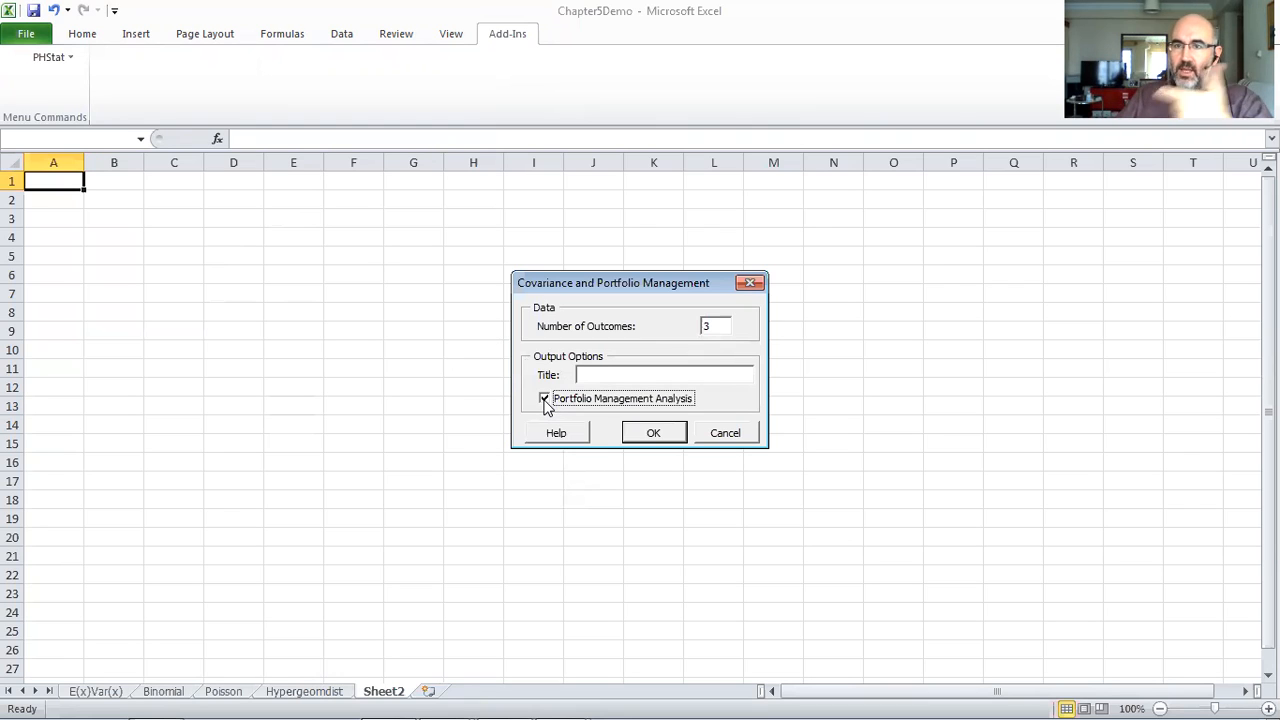
left_click(652, 434)
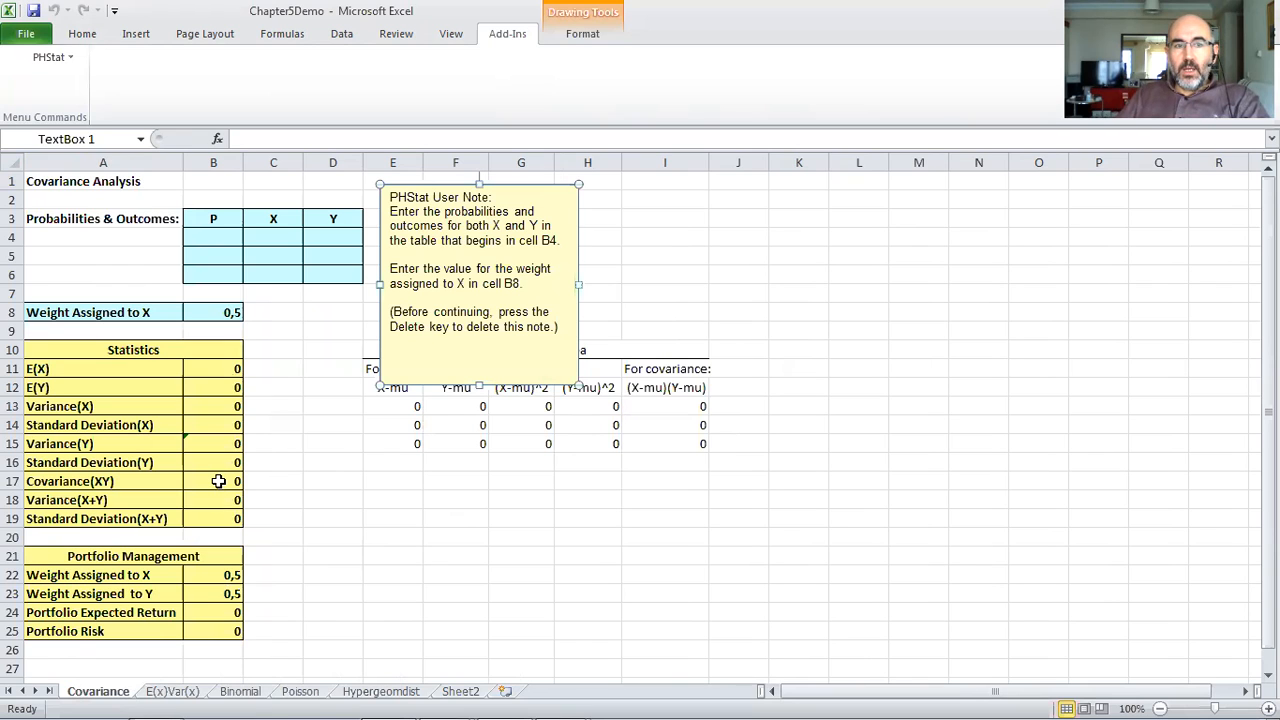
right_click(425, 184)
left_click(467, 197)
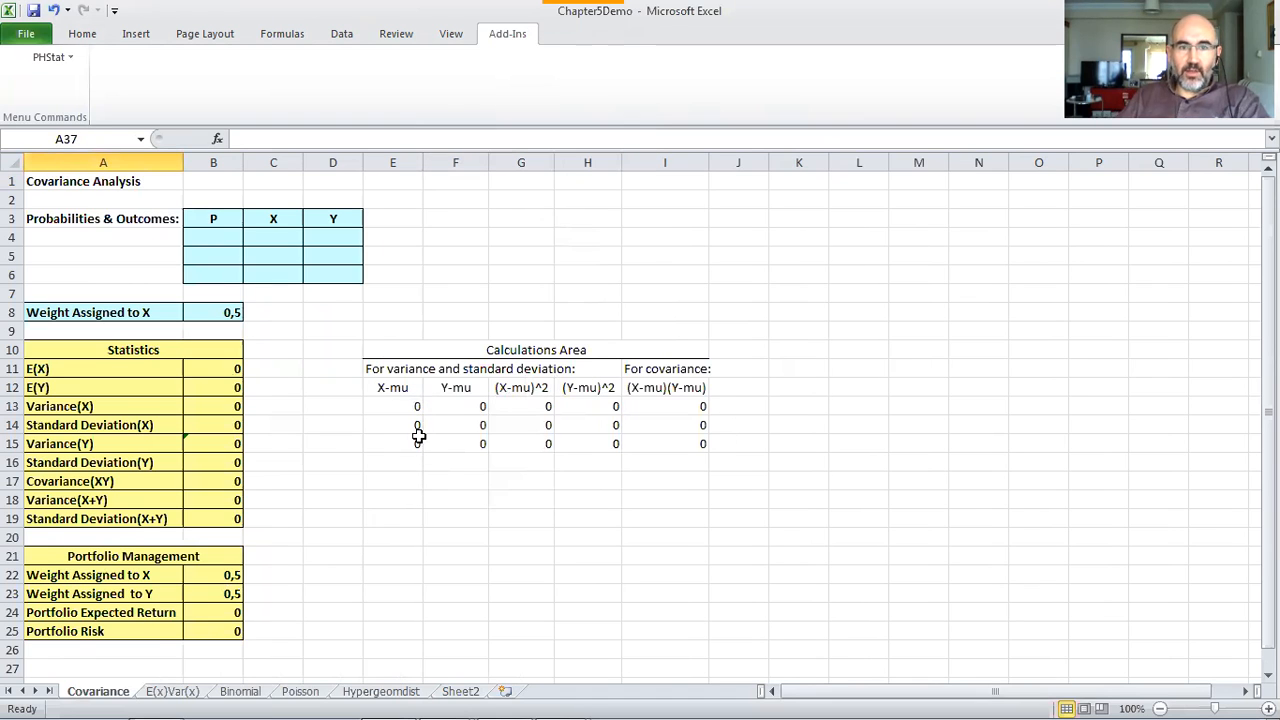
Step: Enter the probabilities 0,2, 0,5 and 0,3 in cells B4 to B6 of the P column
left_click(220, 235)
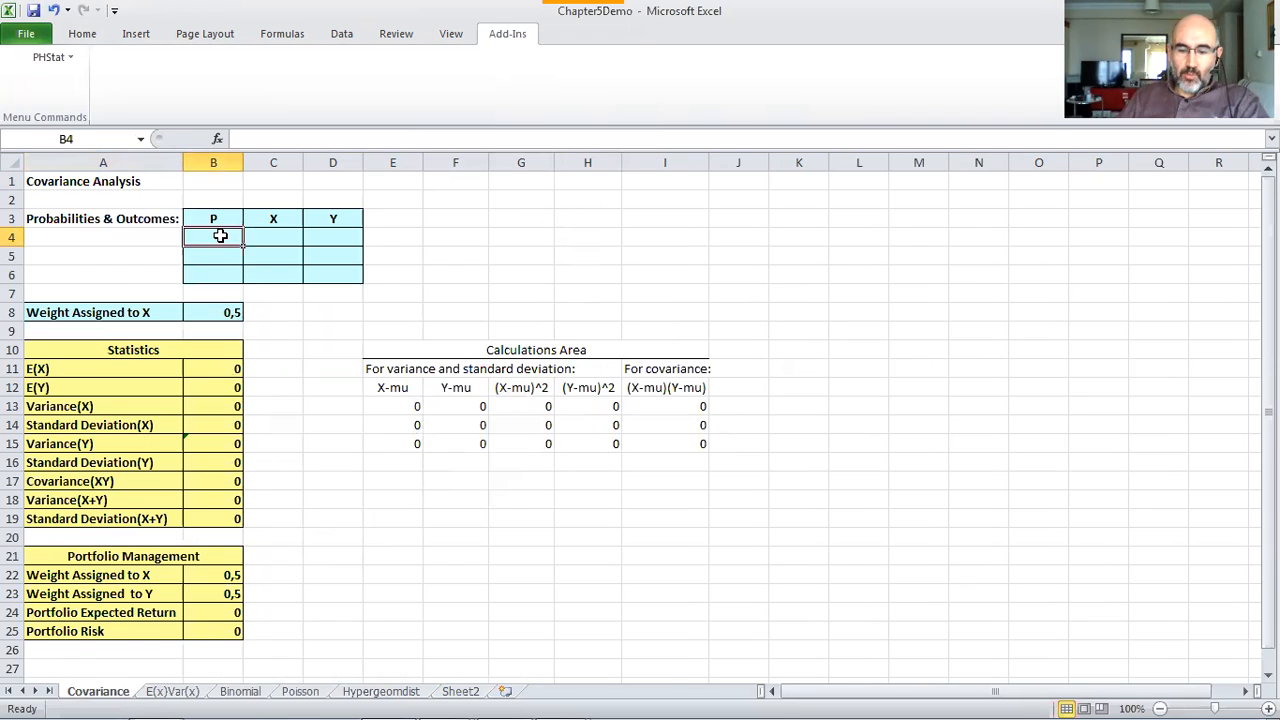
type("0,2")
key("Return")
type("0,5")
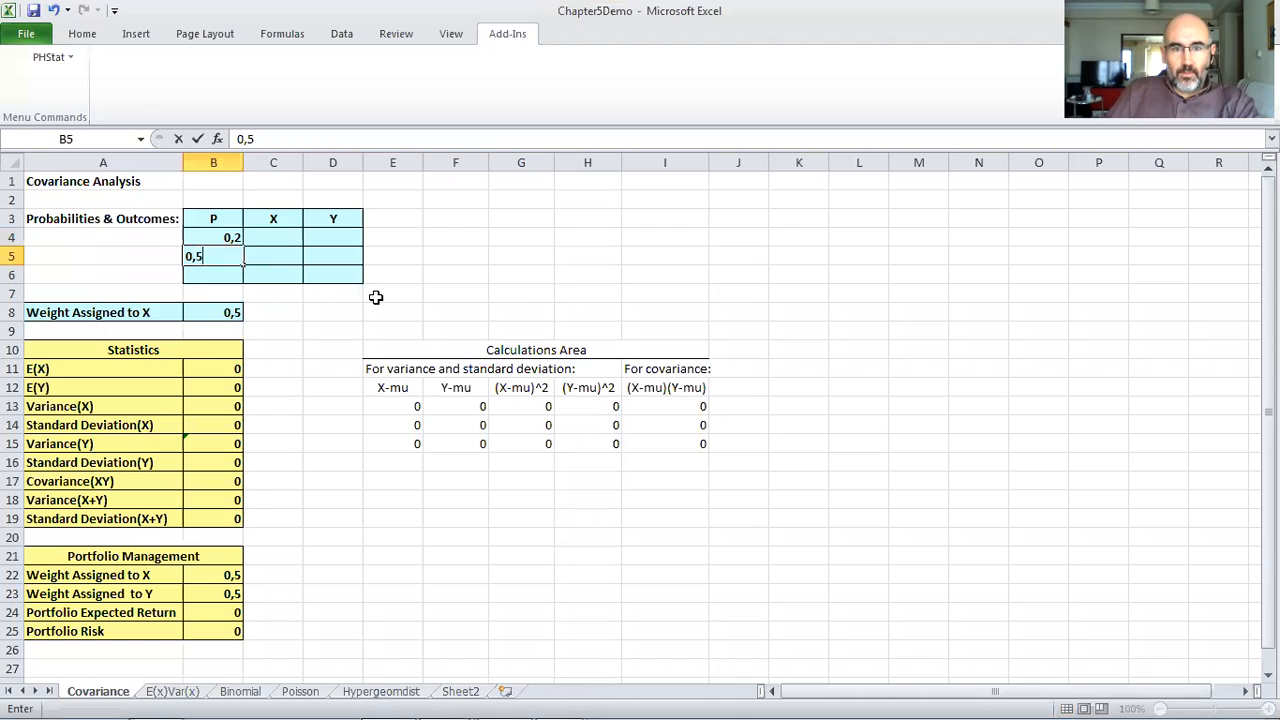
left_click(207, 269)
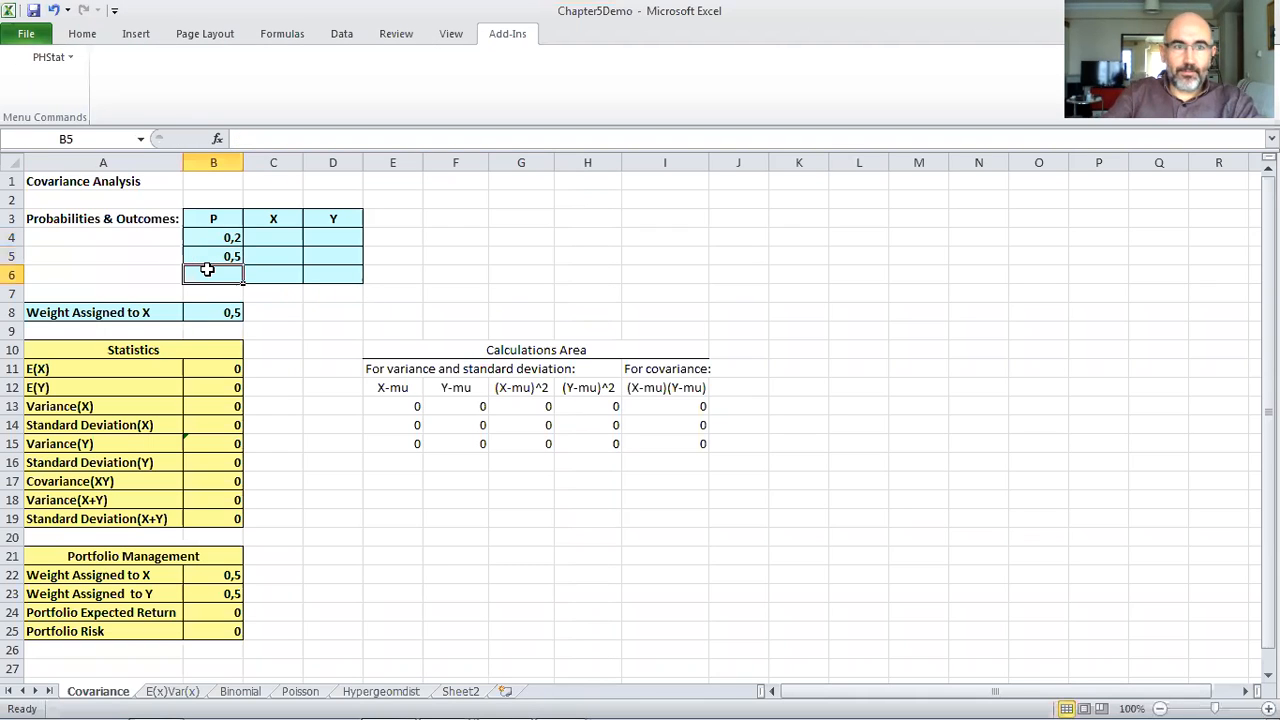
type("0,3")
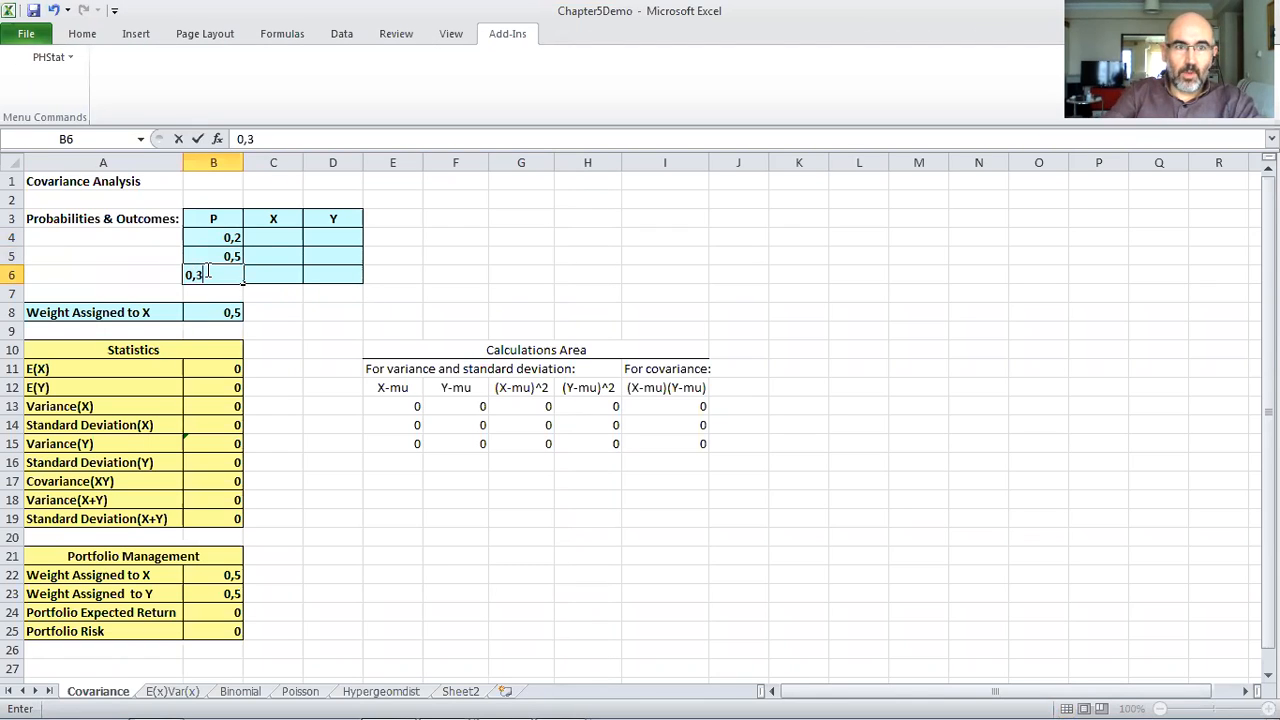
key("Tab")
Step: Enter the X outcomes -25, 50 and 100 in cells C4 to C6
key("Up")
key("Up")
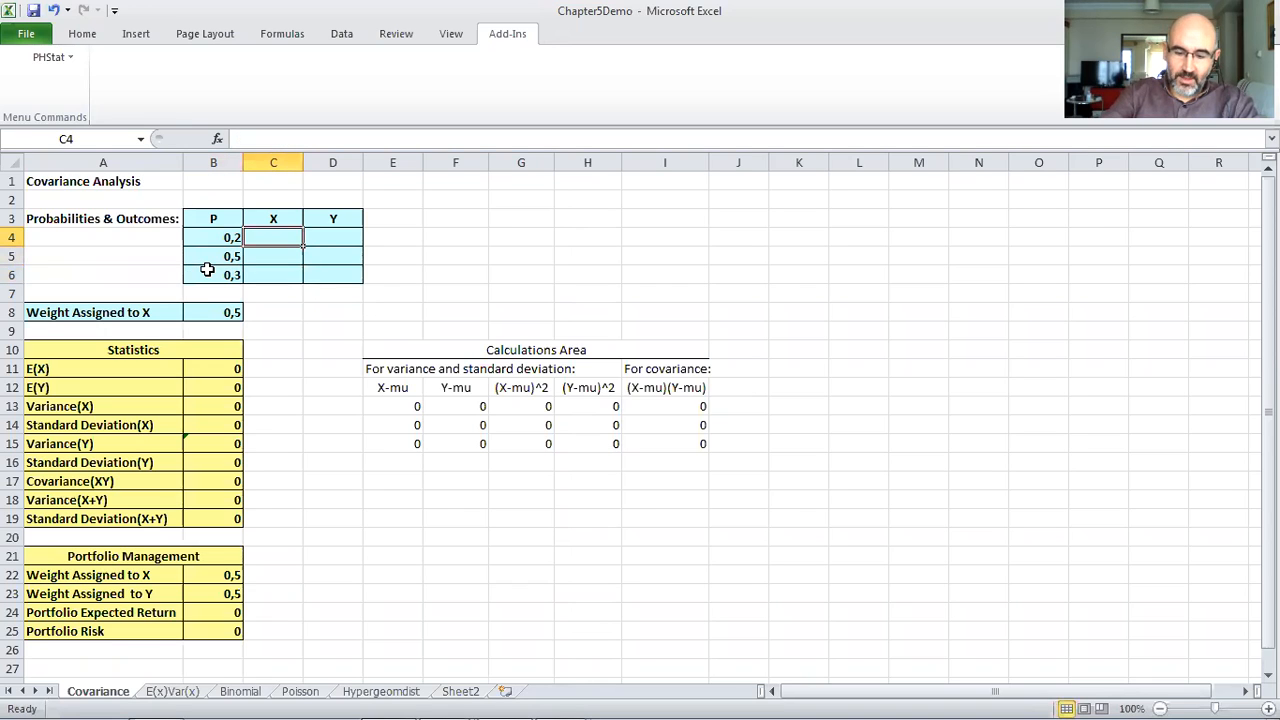
type("-25")
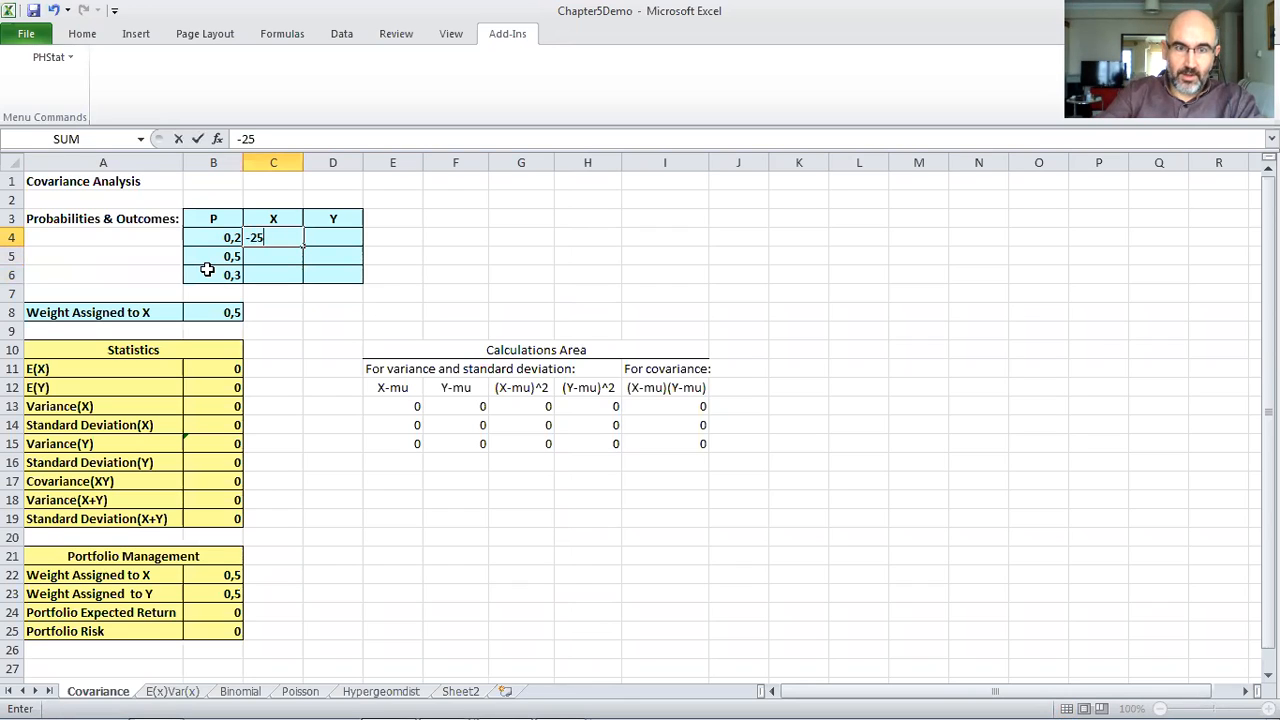
key("Return")
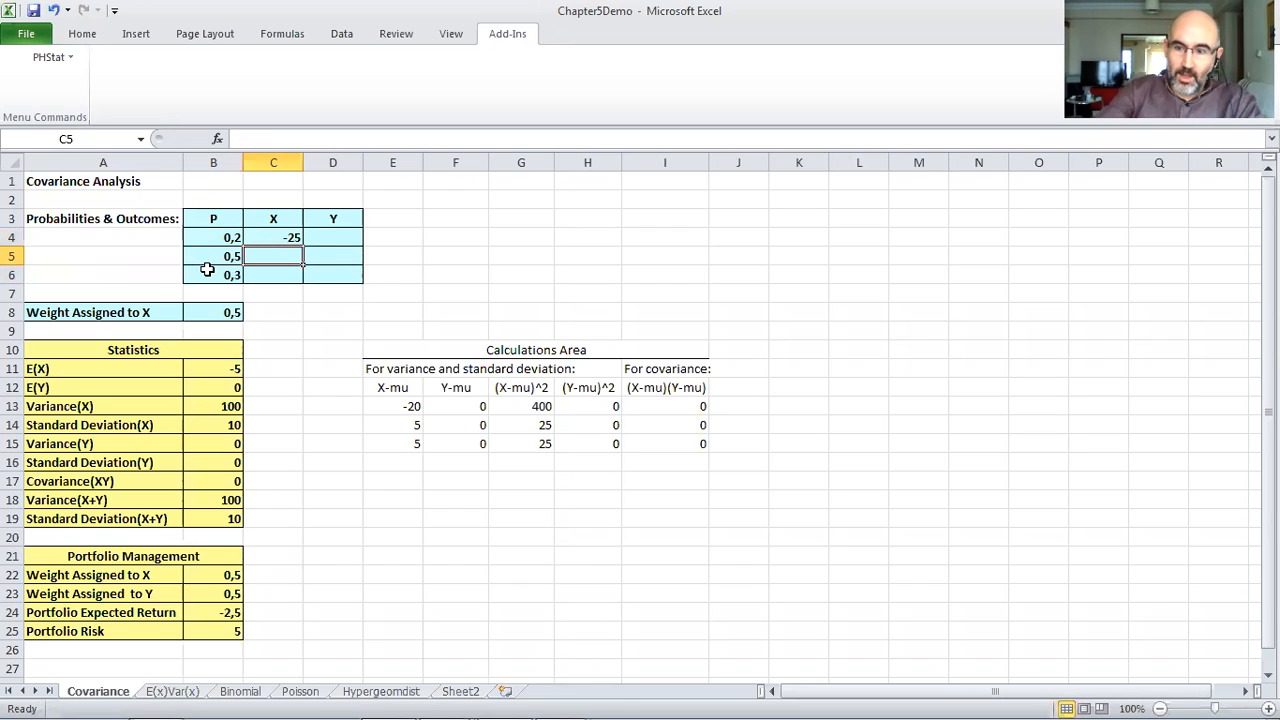
type("50")
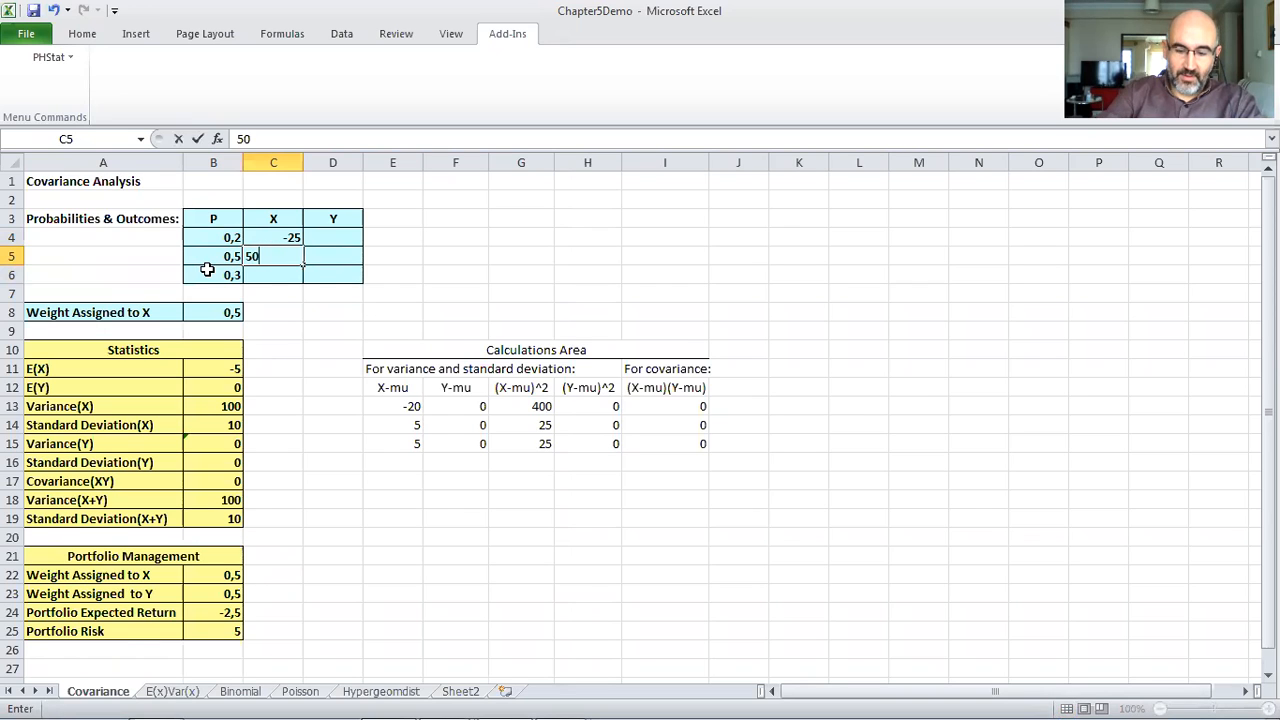
key("Return")
type("100")
key("Tab")
Step: Enter the Y outcomes -200, 60 and 350 in cells D4 to D6
key("Up")
key("Up")
type("-200")
key("Return")
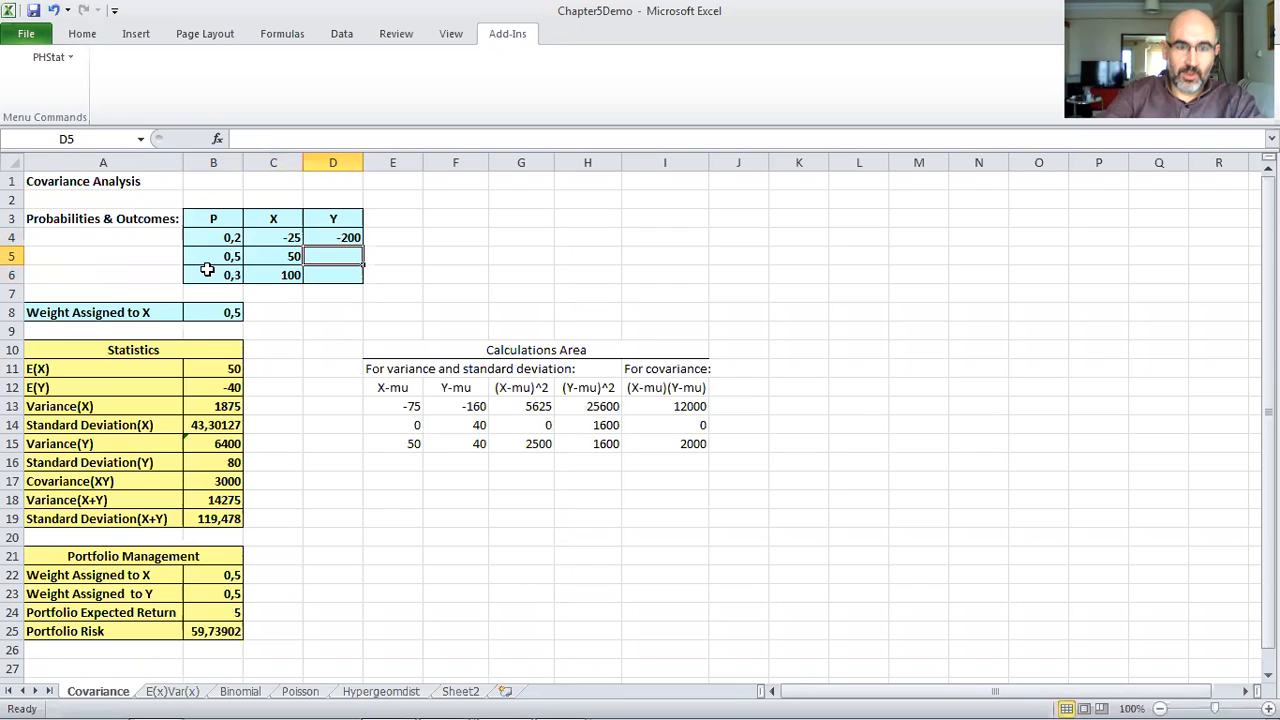
type("60")
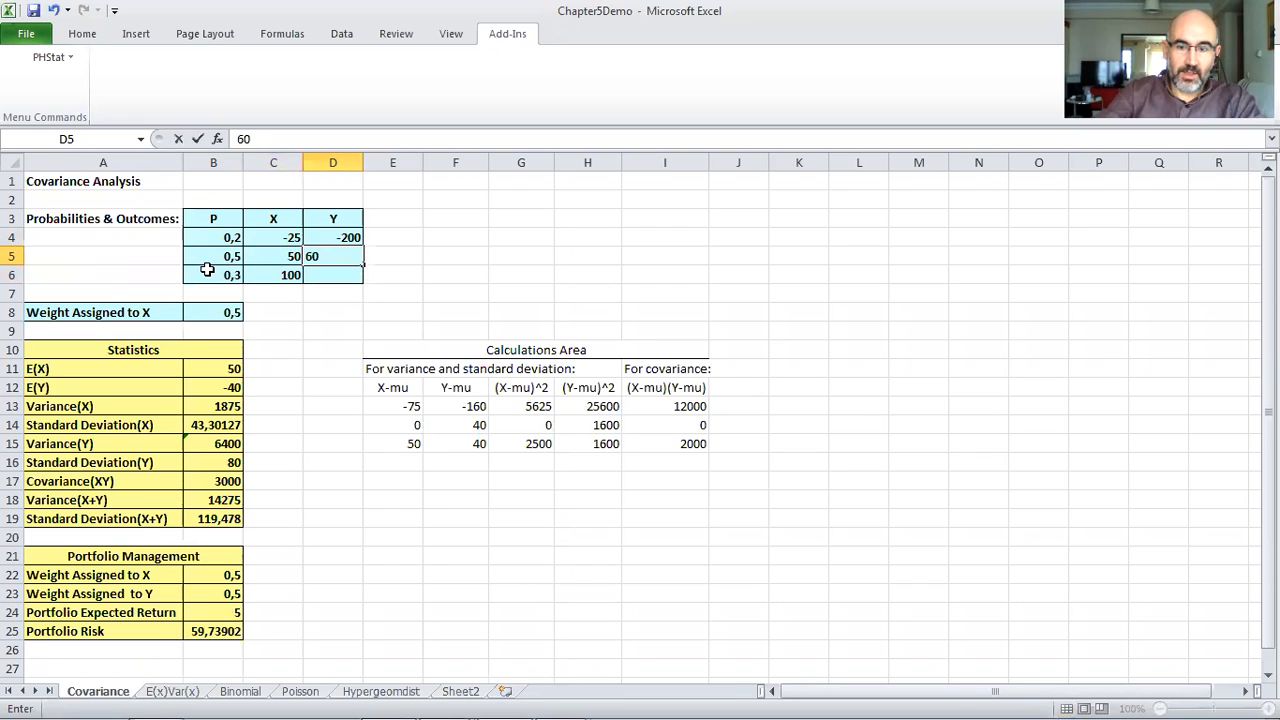
key("Return")
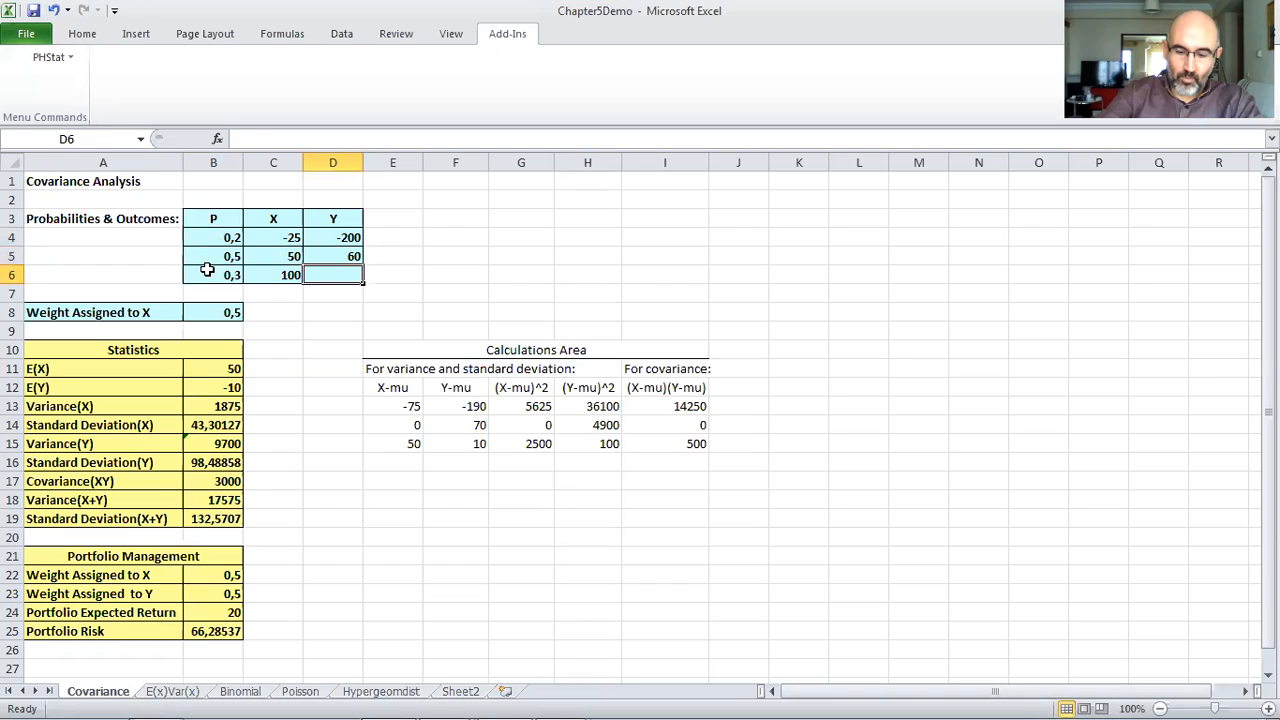
type("350")
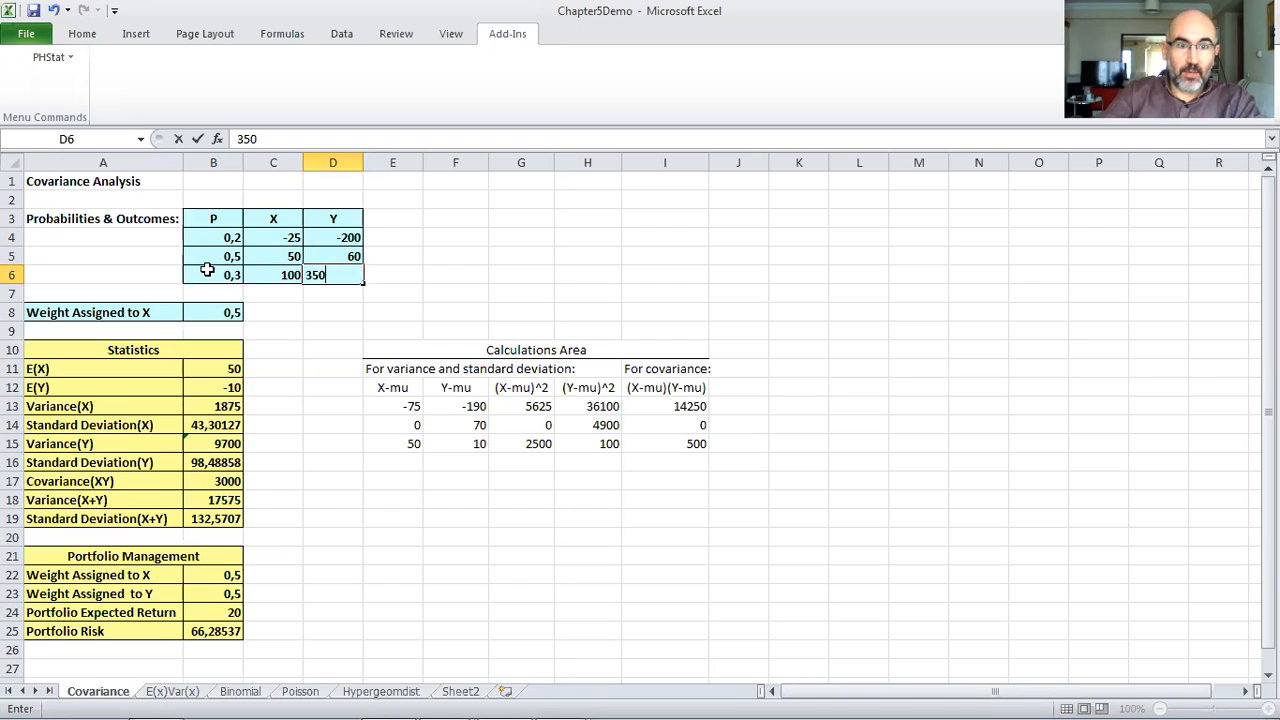
key("Return")
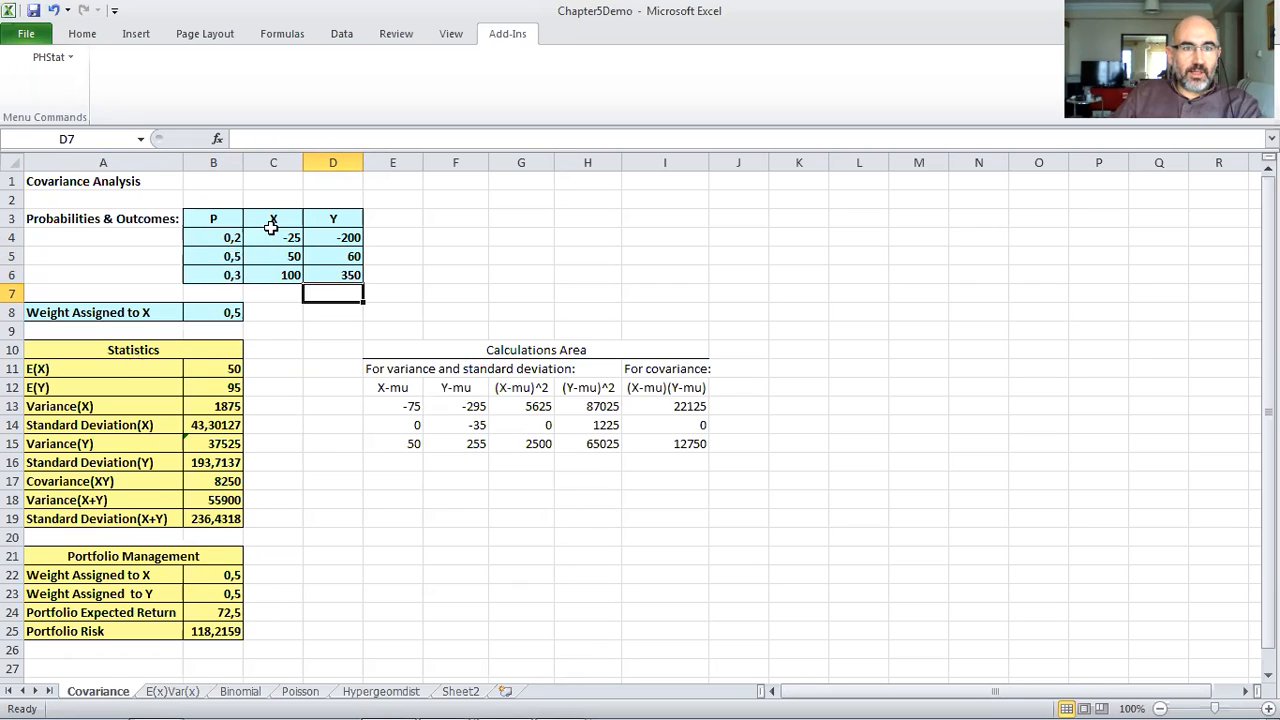
Step: Inspect the formulas behind E(X), E(Y) and Variance(X) in the Statistics table
left_click(209, 368)
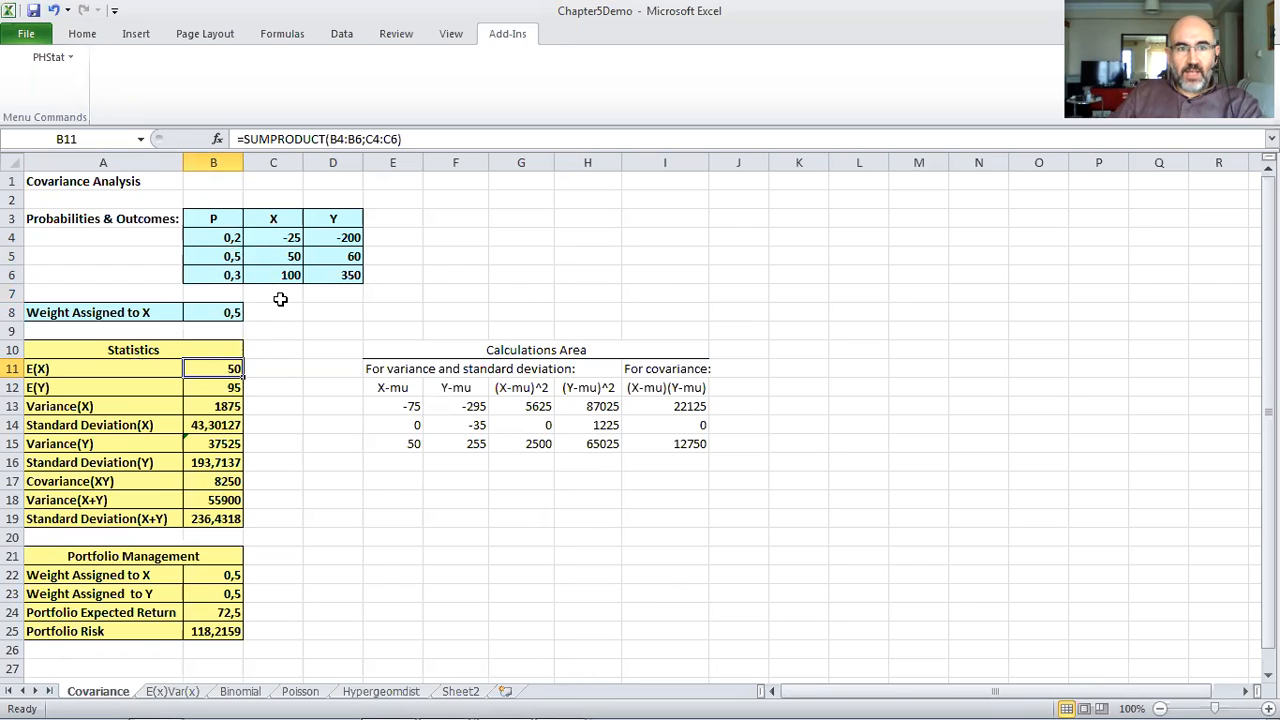
left_click(211, 386)
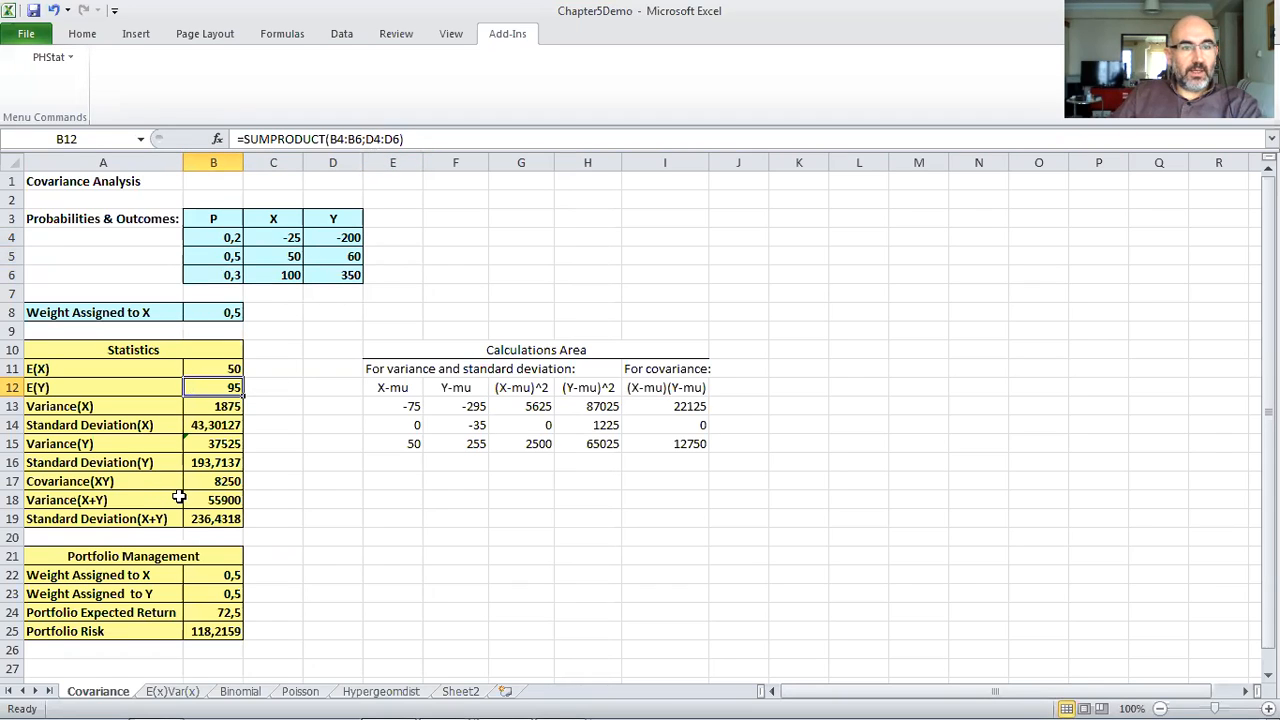
left_click(203, 406)
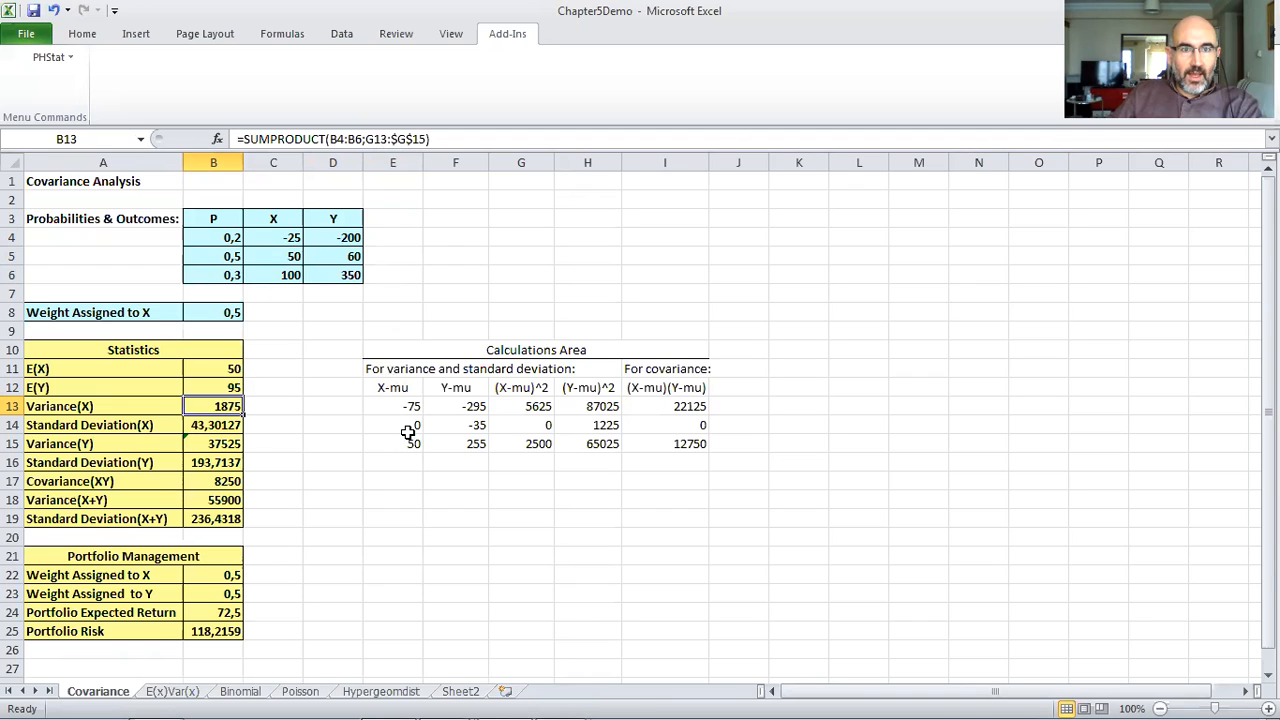
Step: Examine the Calculations Area formulas for the X and Y deviations, their squares, and the covariance products
left_click(535, 410)
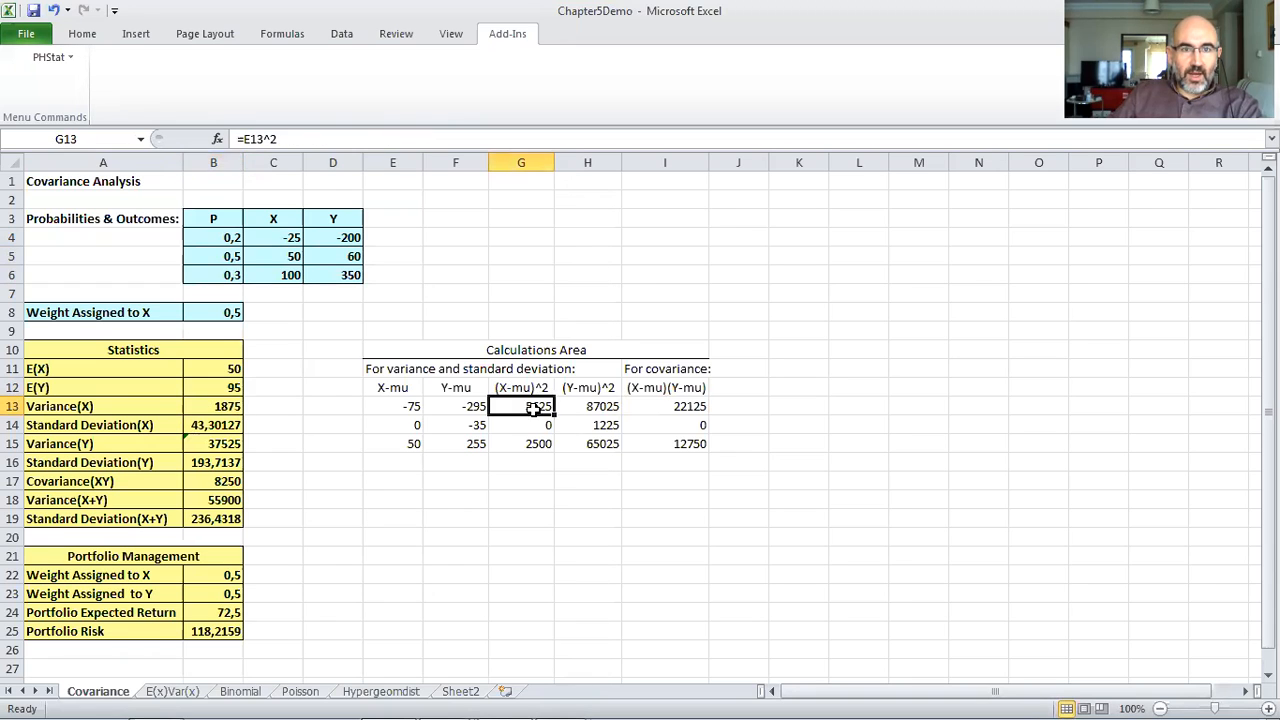
left_click(527, 424)
left_click(522, 443)
left_click(414, 407)
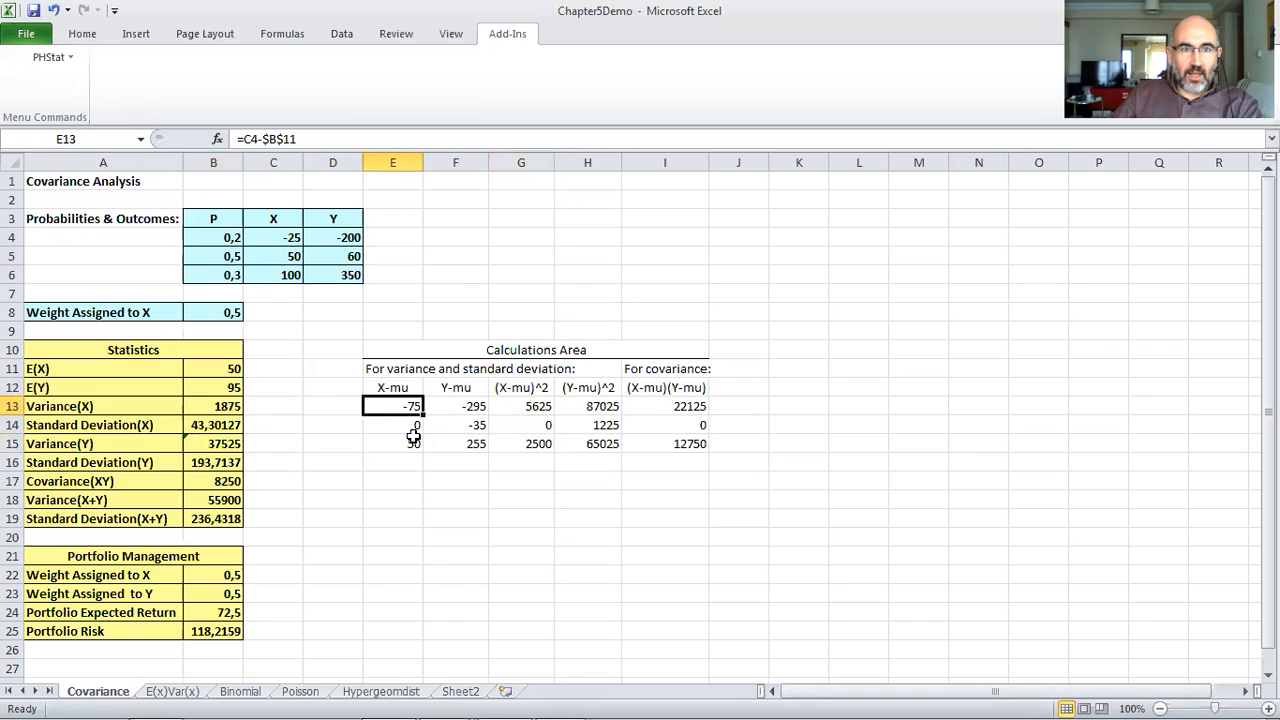
left_click(408, 426)
left_click(406, 443)
left_click(472, 406)
left_click(470, 426)
left_click(472, 444)
left_click(584, 406)
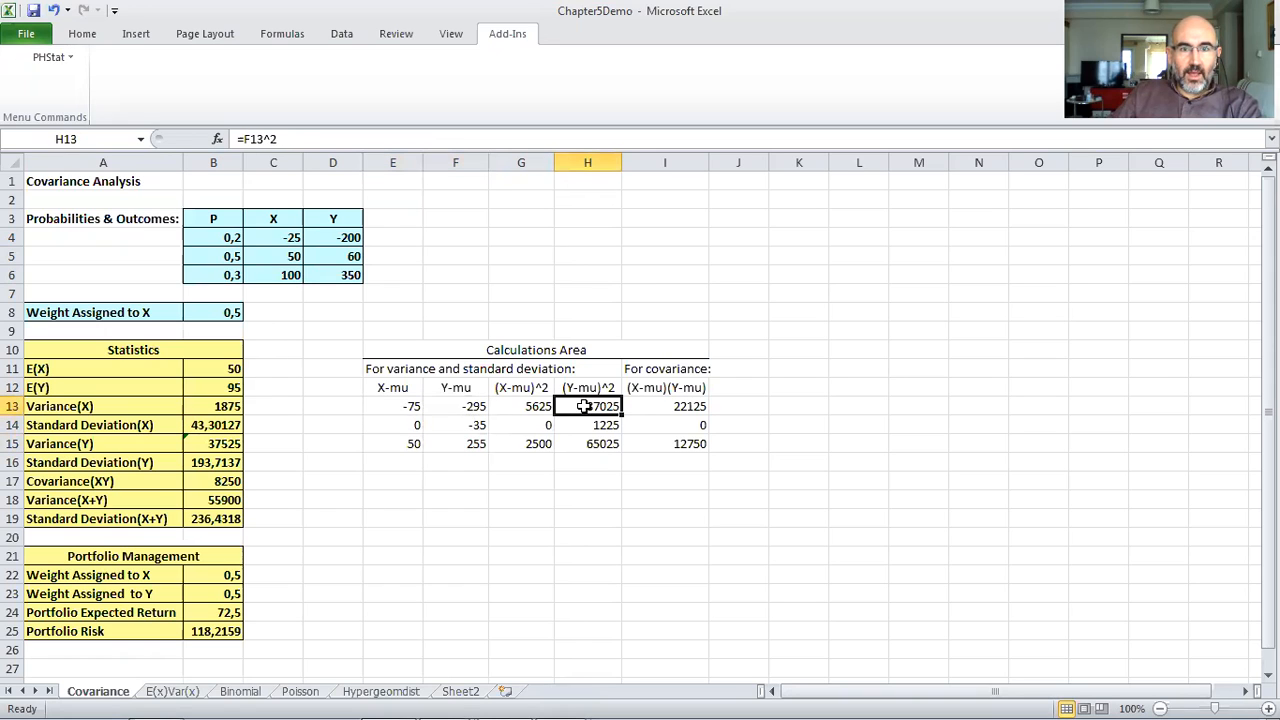
left_click(586, 425)
left_click(688, 405)
left_click(686, 424)
left_click(686, 442)
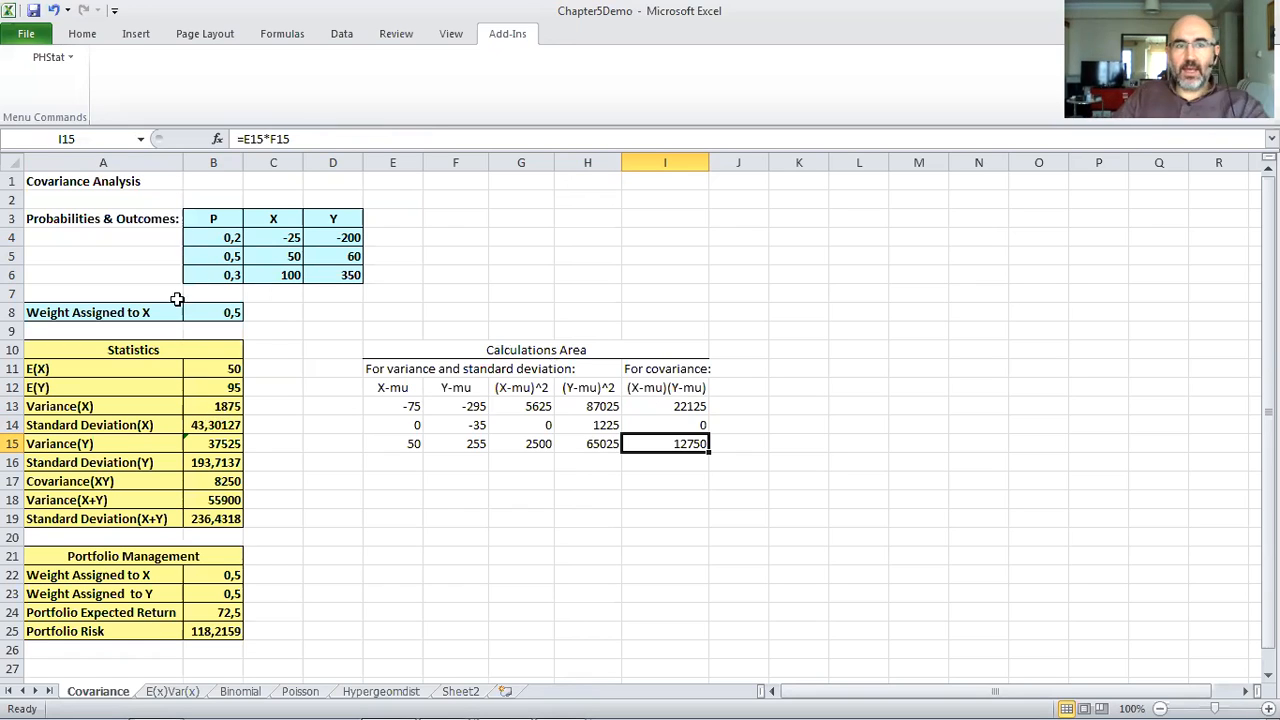
Step: Check the formulas for both standard deviations, the covariance, and the weight assigned to X under Portfolio Management
left_click(230, 424)
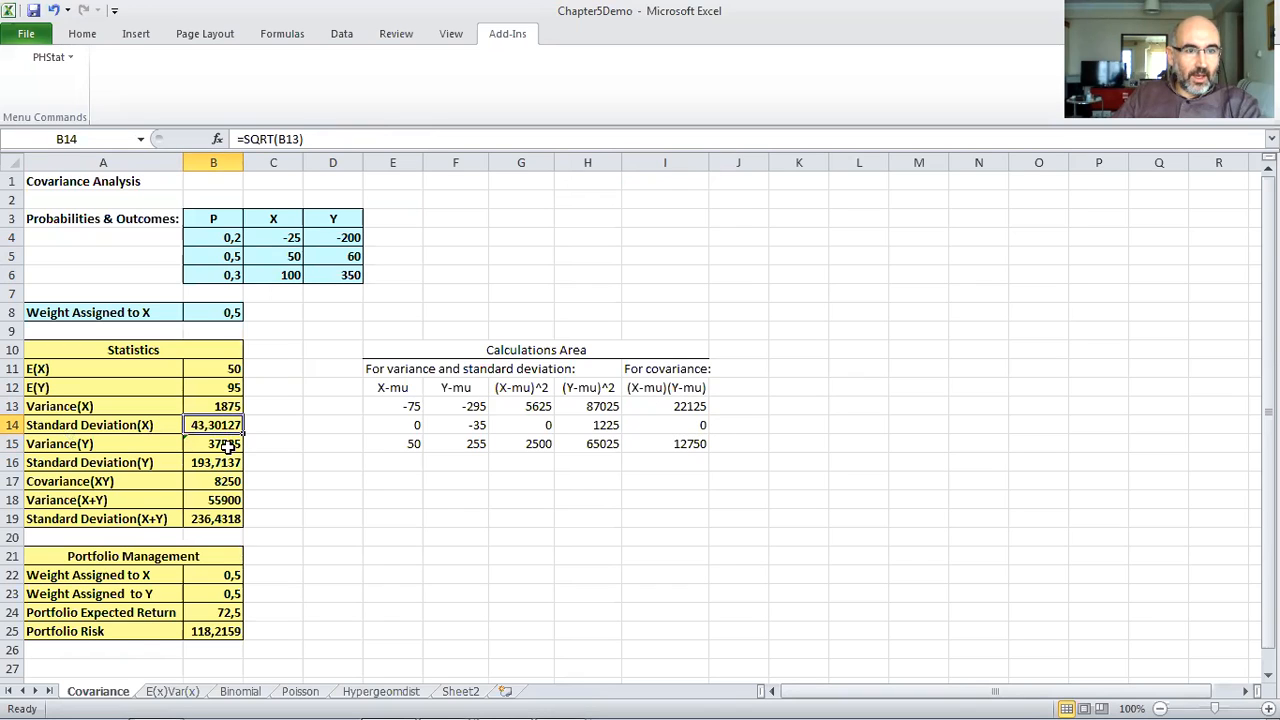
left_click(234, 461)
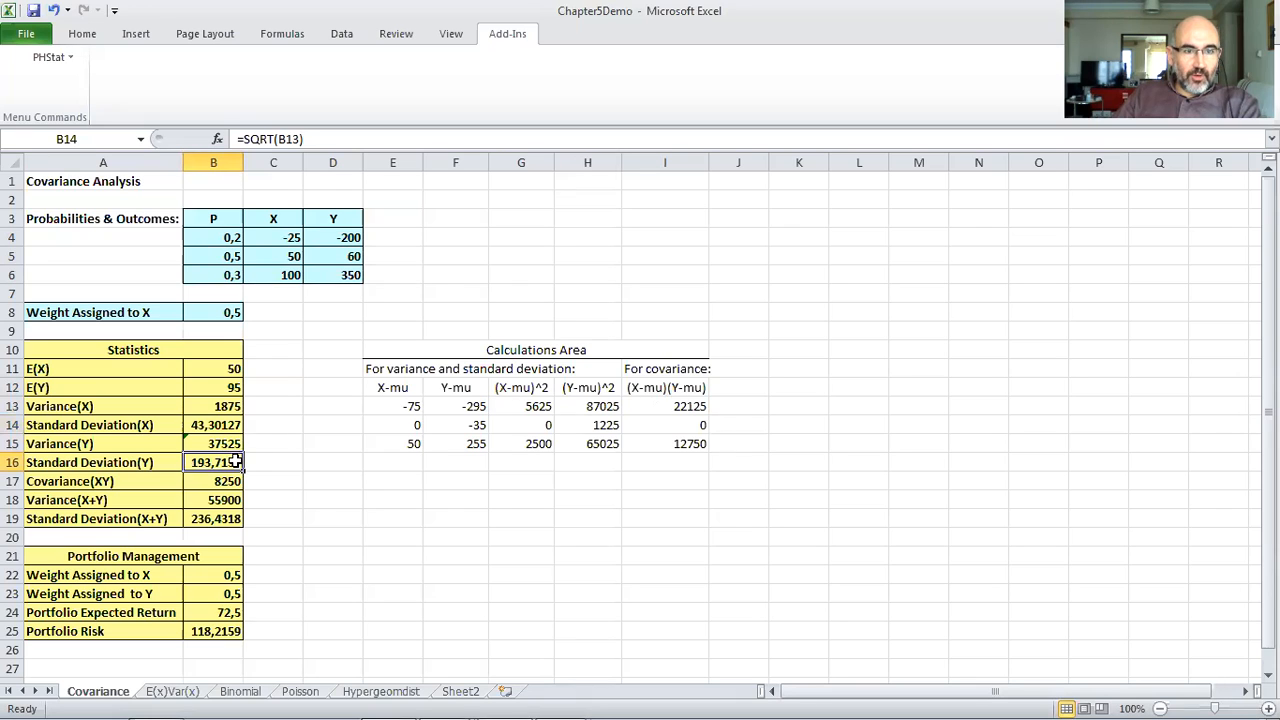
left_click(227, 482)
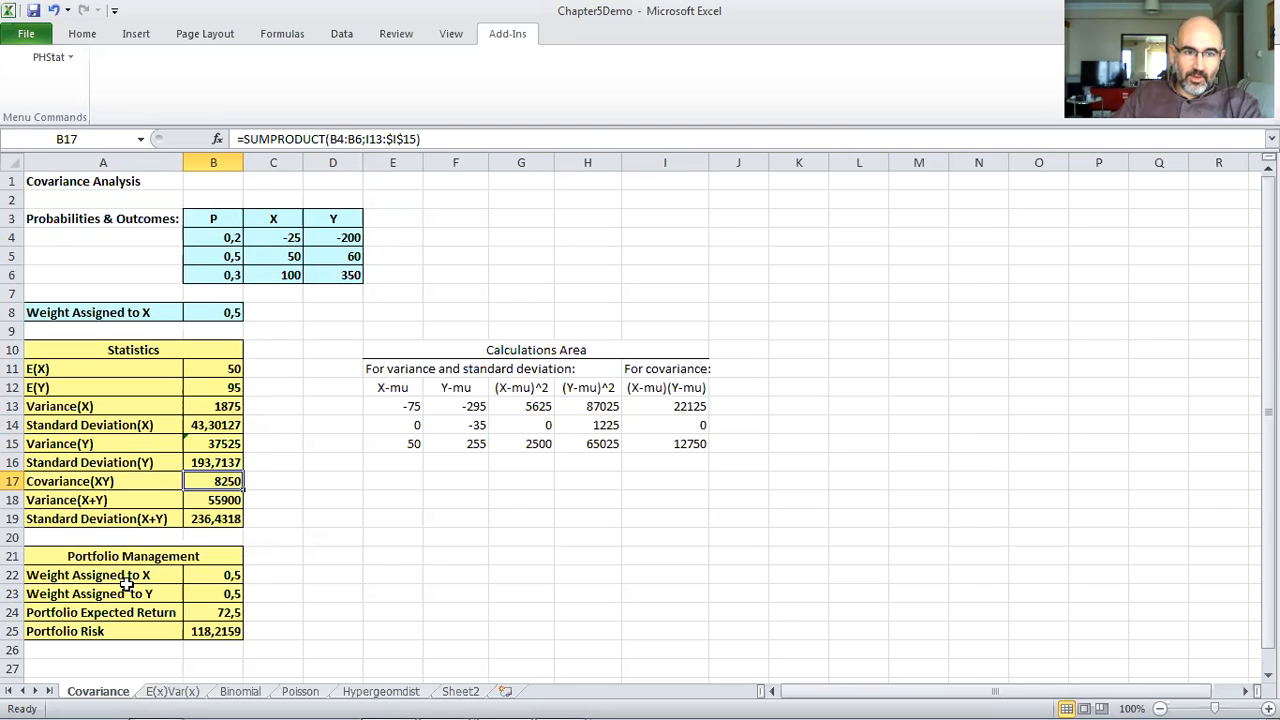
left_click(210, 575)
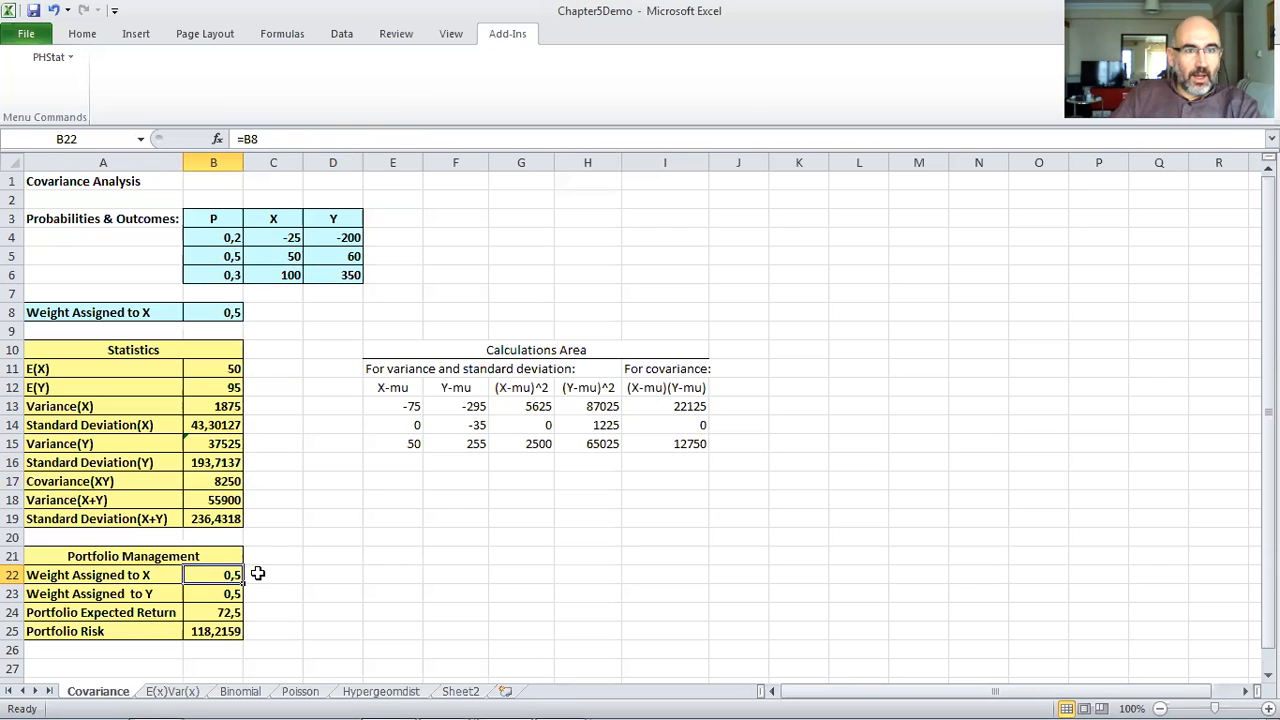
Step: Try weights of 0,4 and 0,2 for X in cell B8 to compare portfolio return and risk
left_click(229, 311)
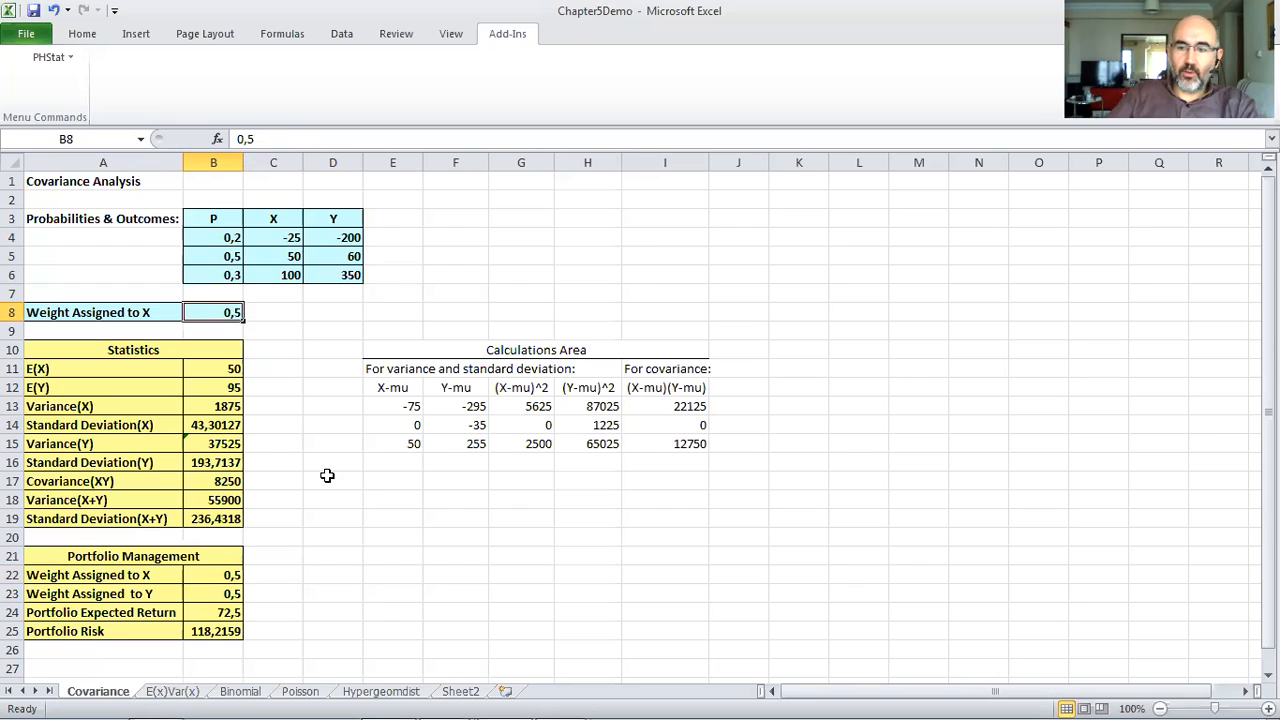
type("0,4")
key("Return")
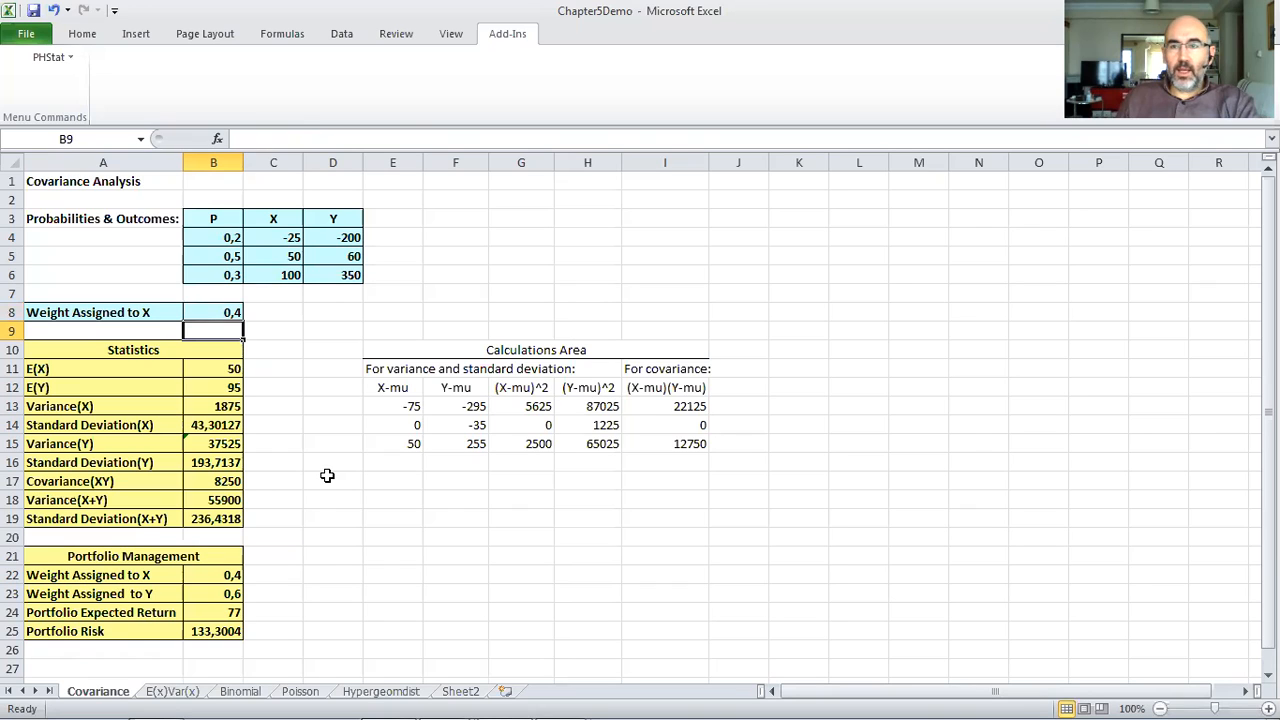
key("Up")
type("0,2")
key("Return")
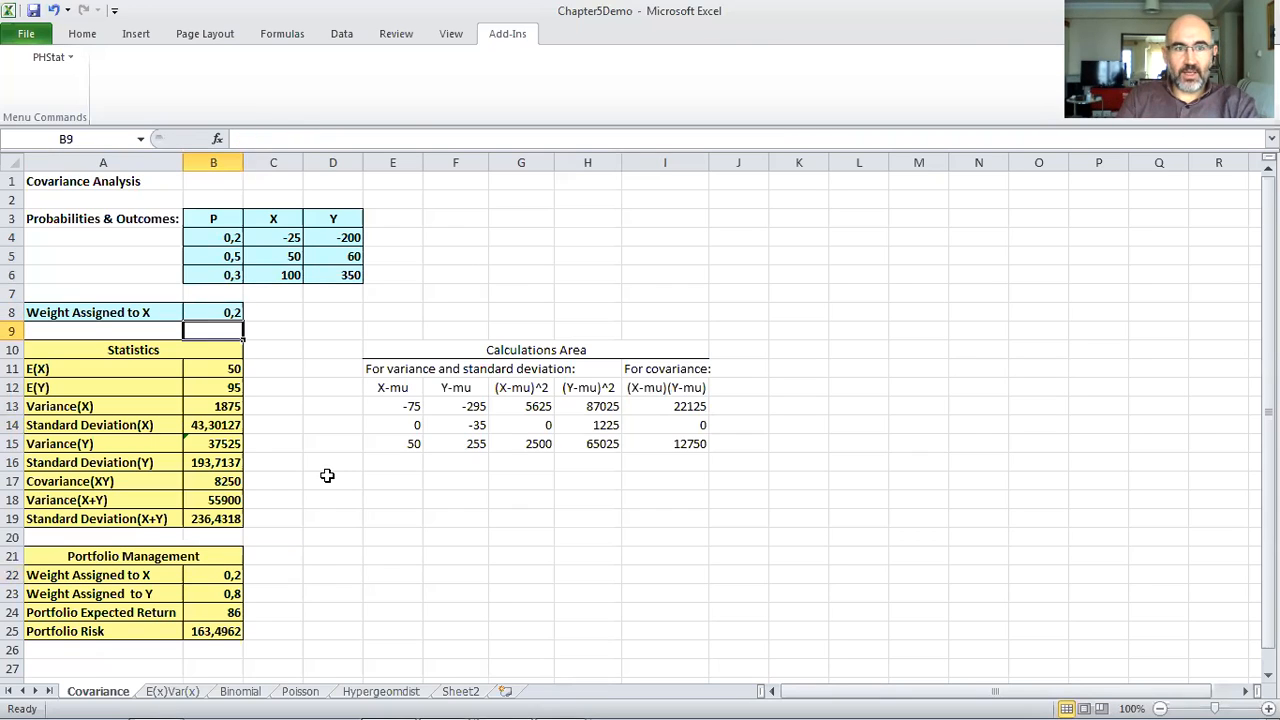
Step: Set the weight assigned to X in cell B8 to 0,1
key("Up")
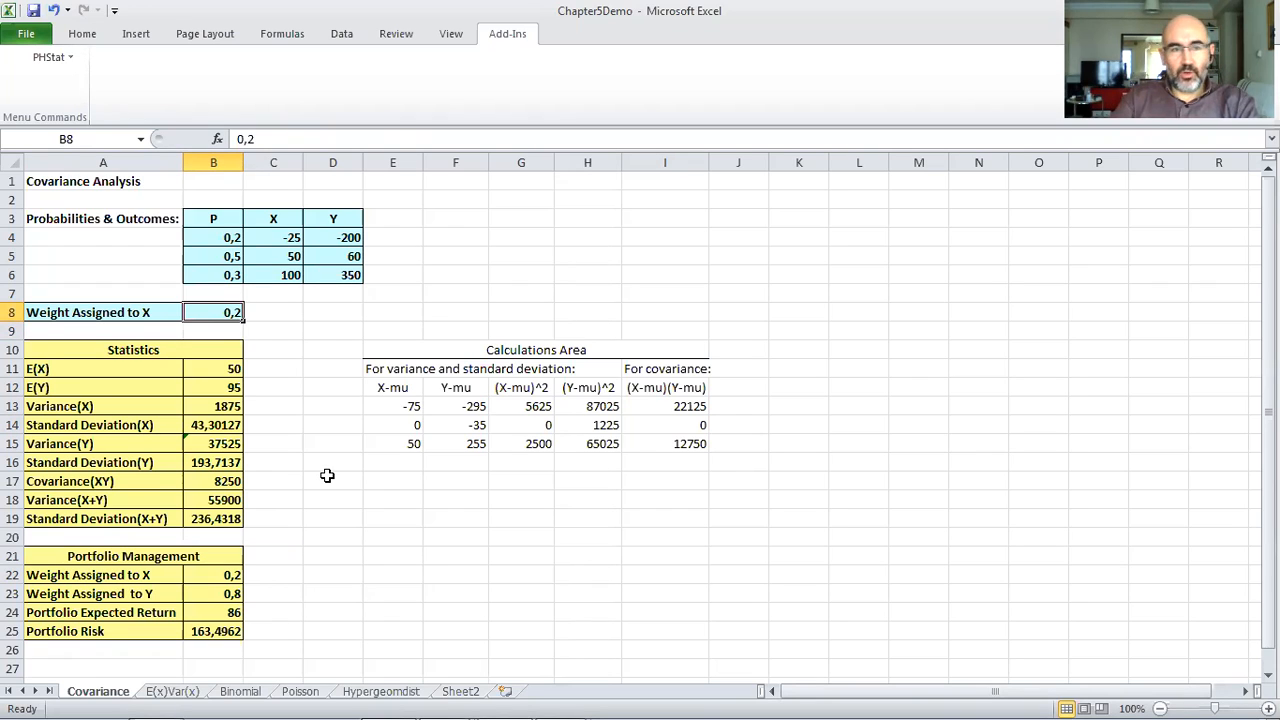
type("0,1")
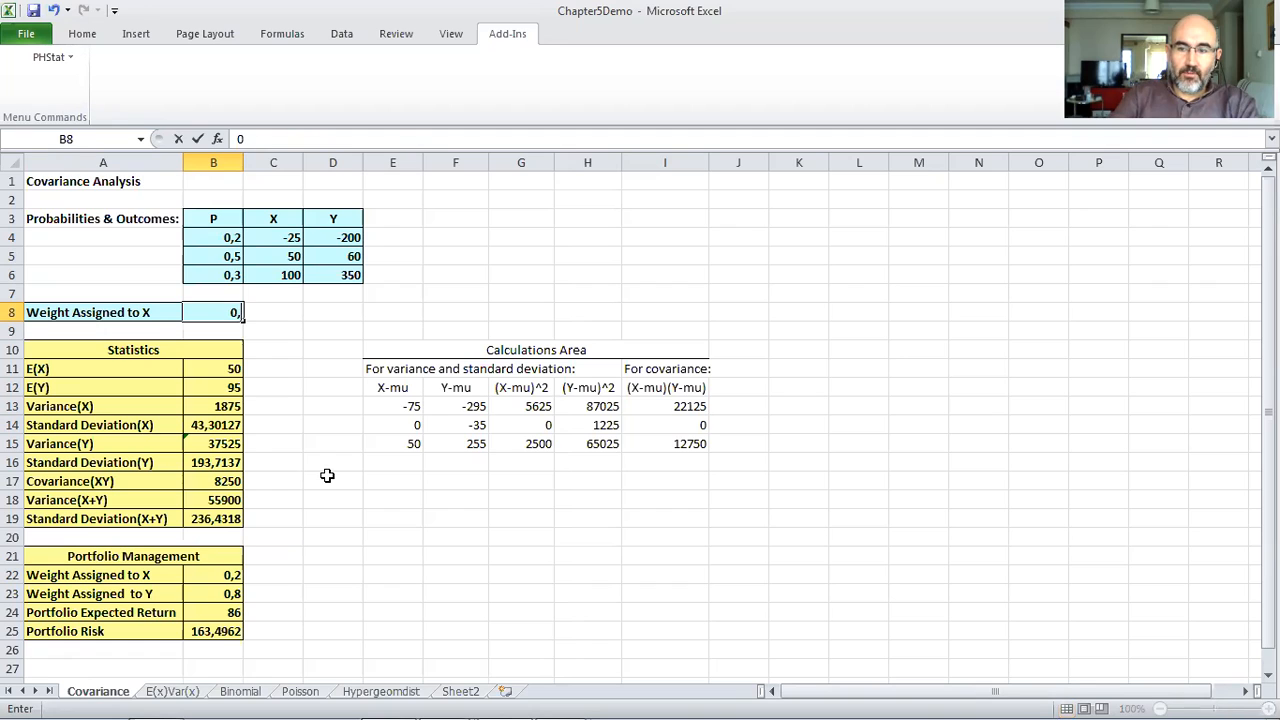
key("Return")
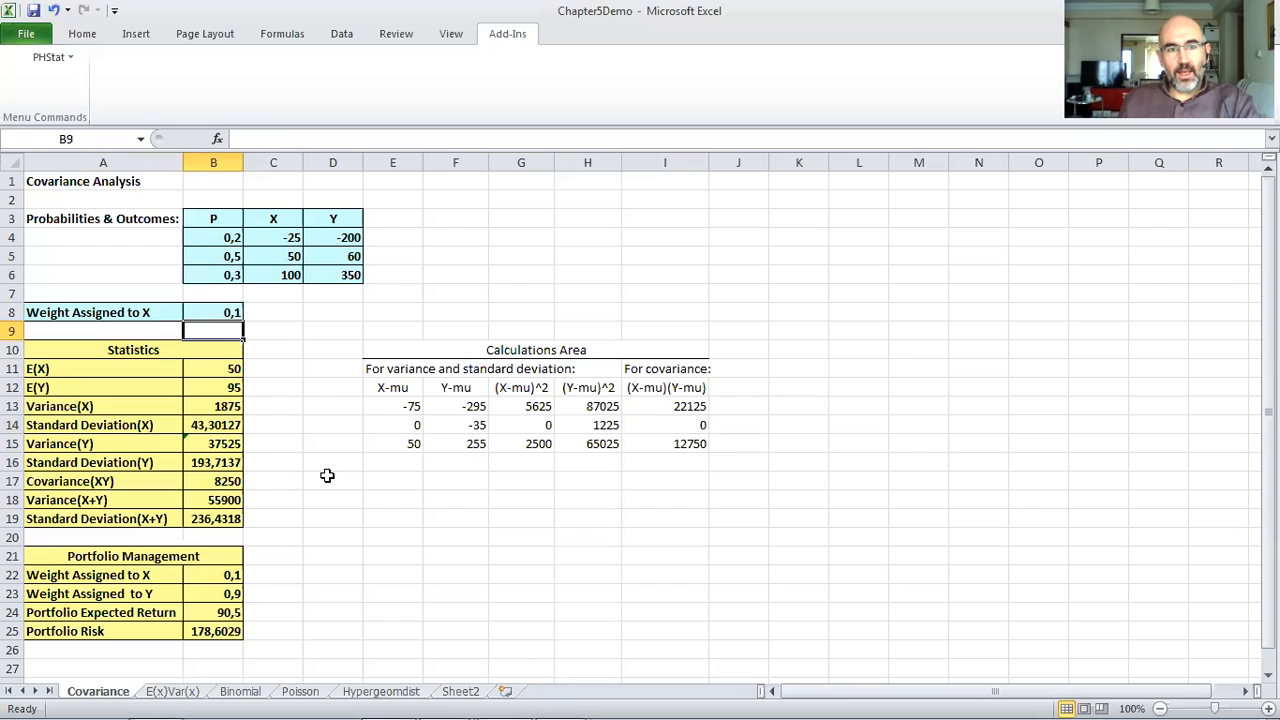
Step: Check the Portfolio Expected Return and Portfolio Risk formulas in cells B24 and B25
left_click(232, 614)
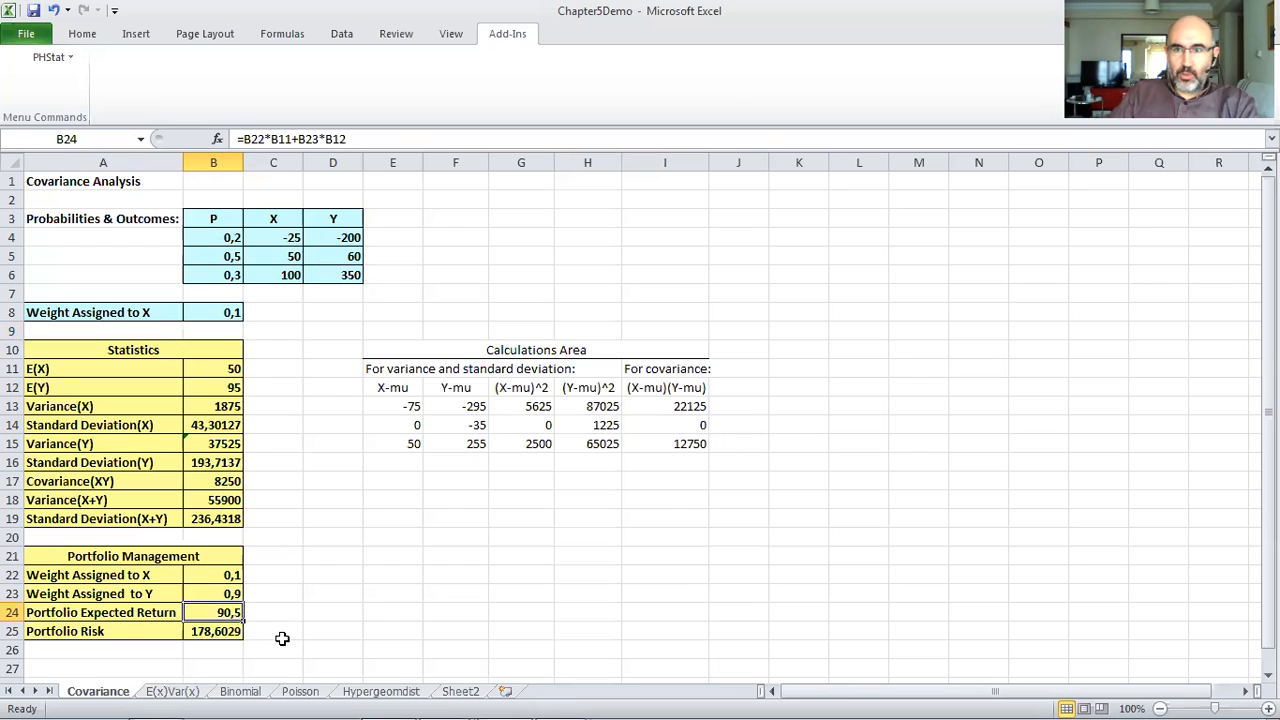
left_click(214, 630)
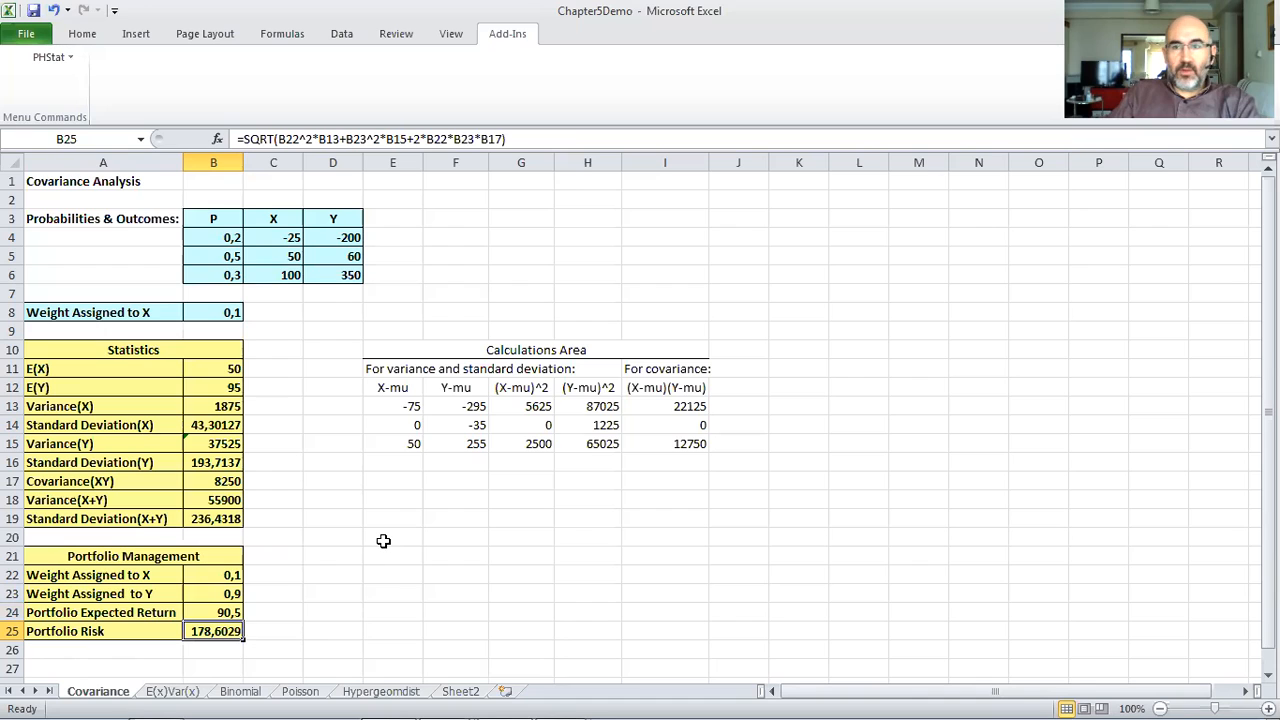
Step: Try the extreme weights 0 and 1 for X in cell B8 to compare portfolio return and risk
left_click(222, 311)
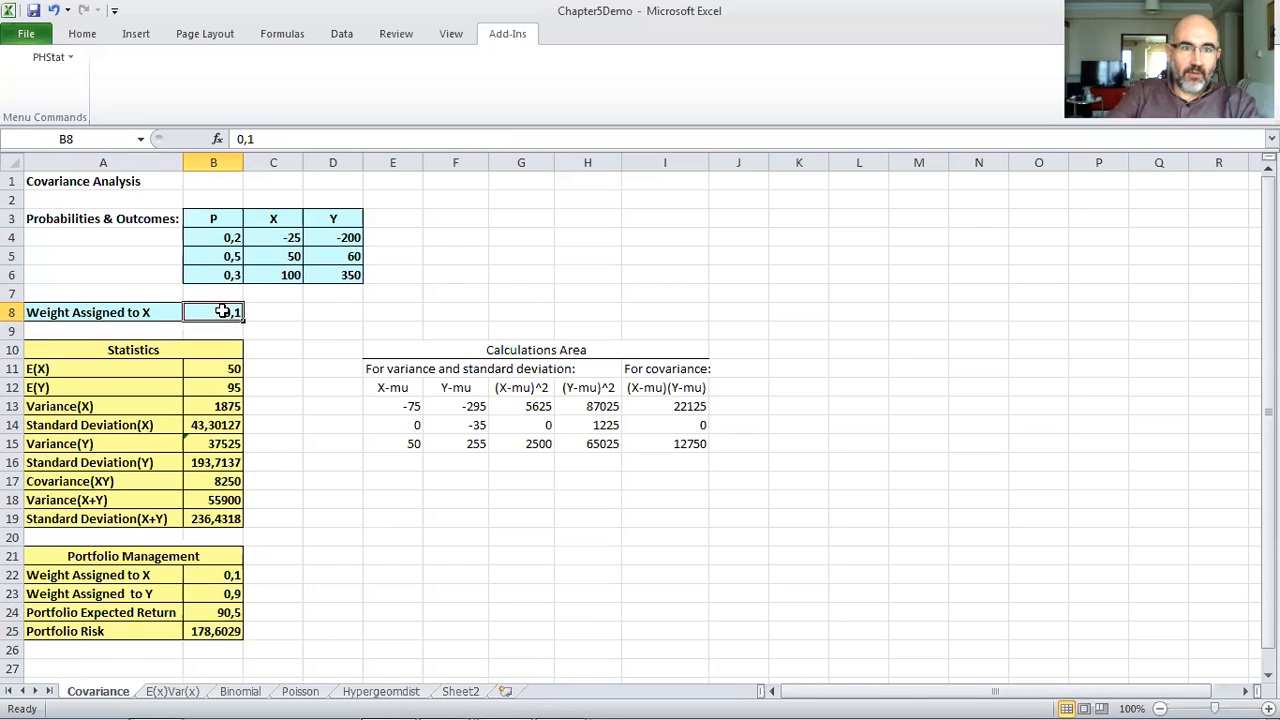
type("0")
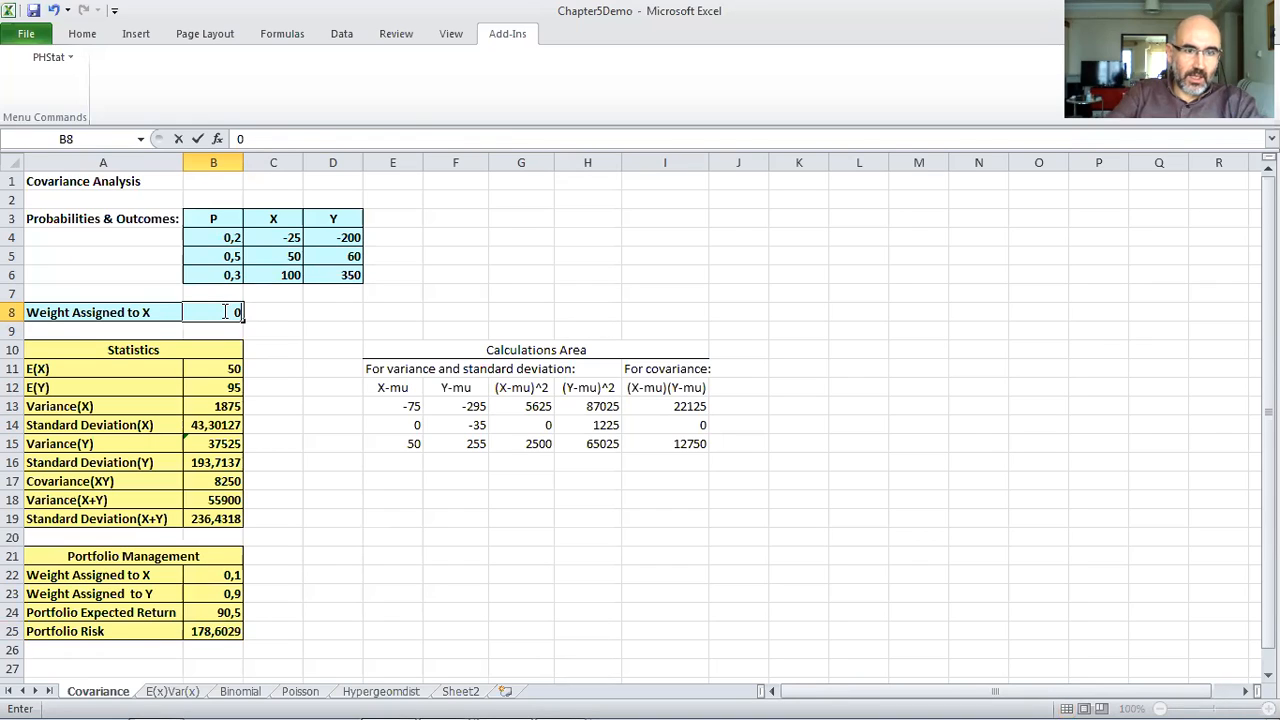
key("Return")
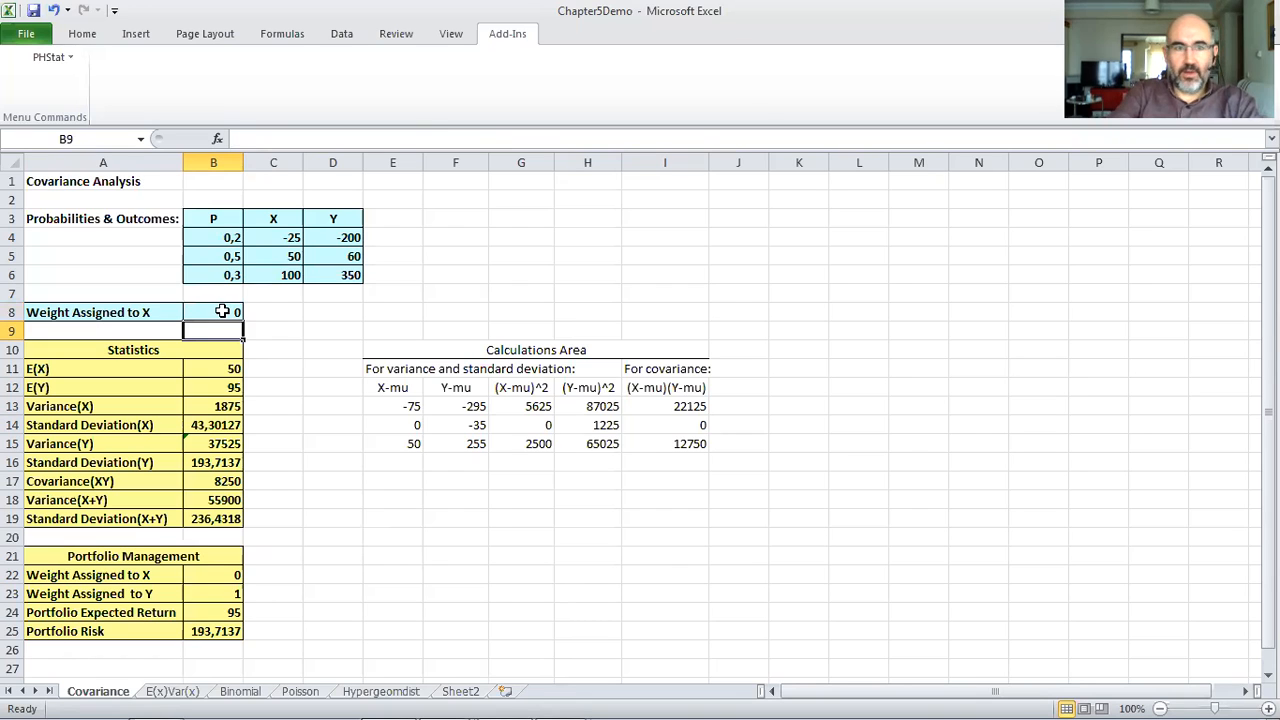
left_click(222, 312)
type("1")
key("Return")
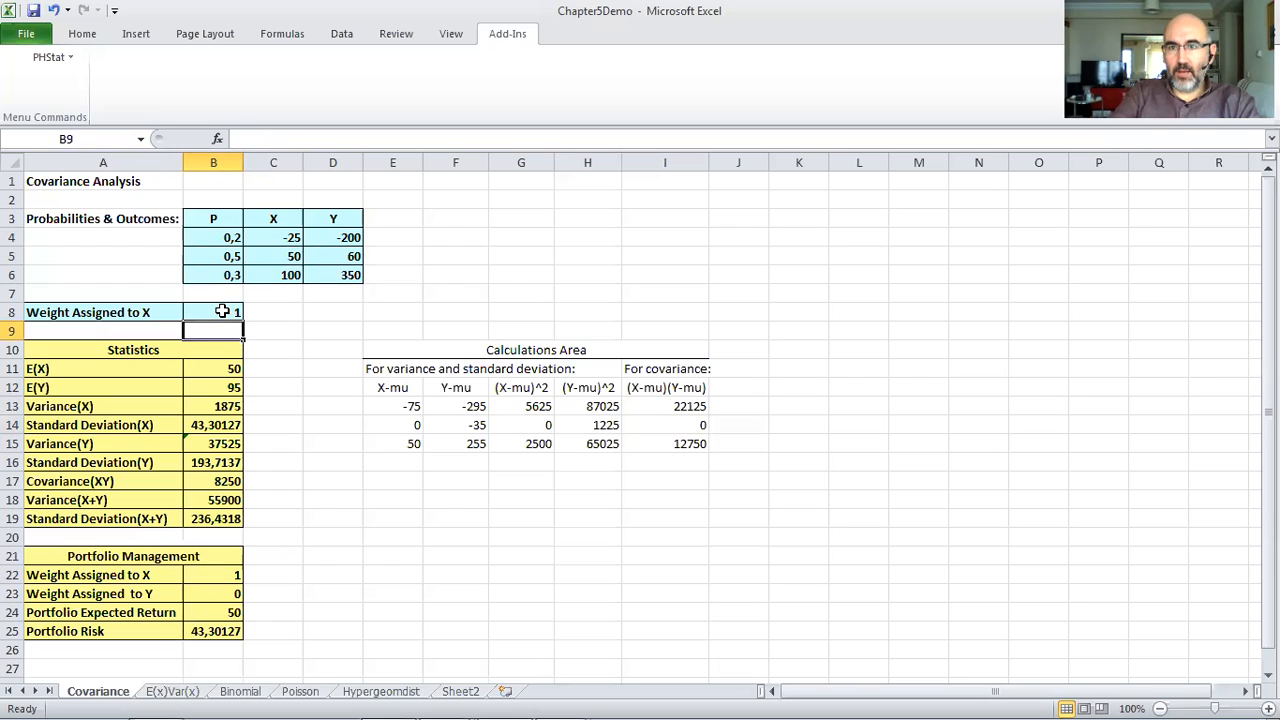
Step: Set the weight assigned to X in cell B8 to 0,5 and save the workbook
left_click(222, 312)
type("0,5")
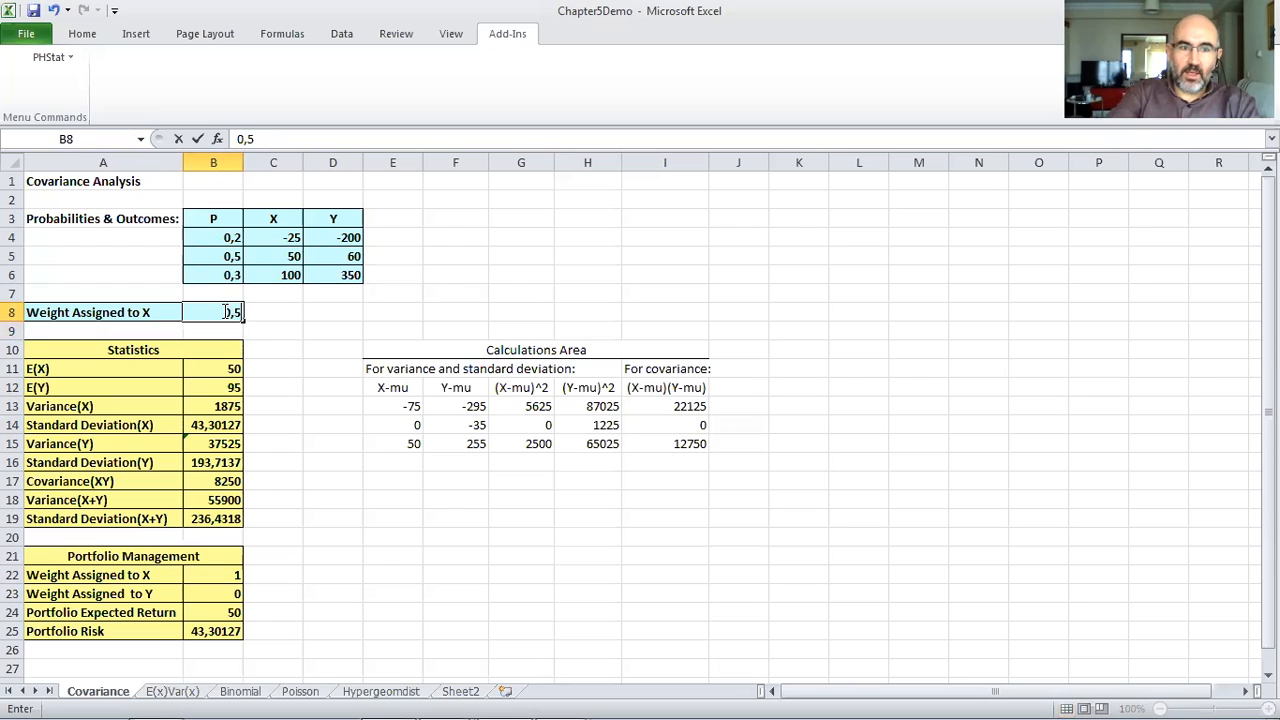
key("Return")
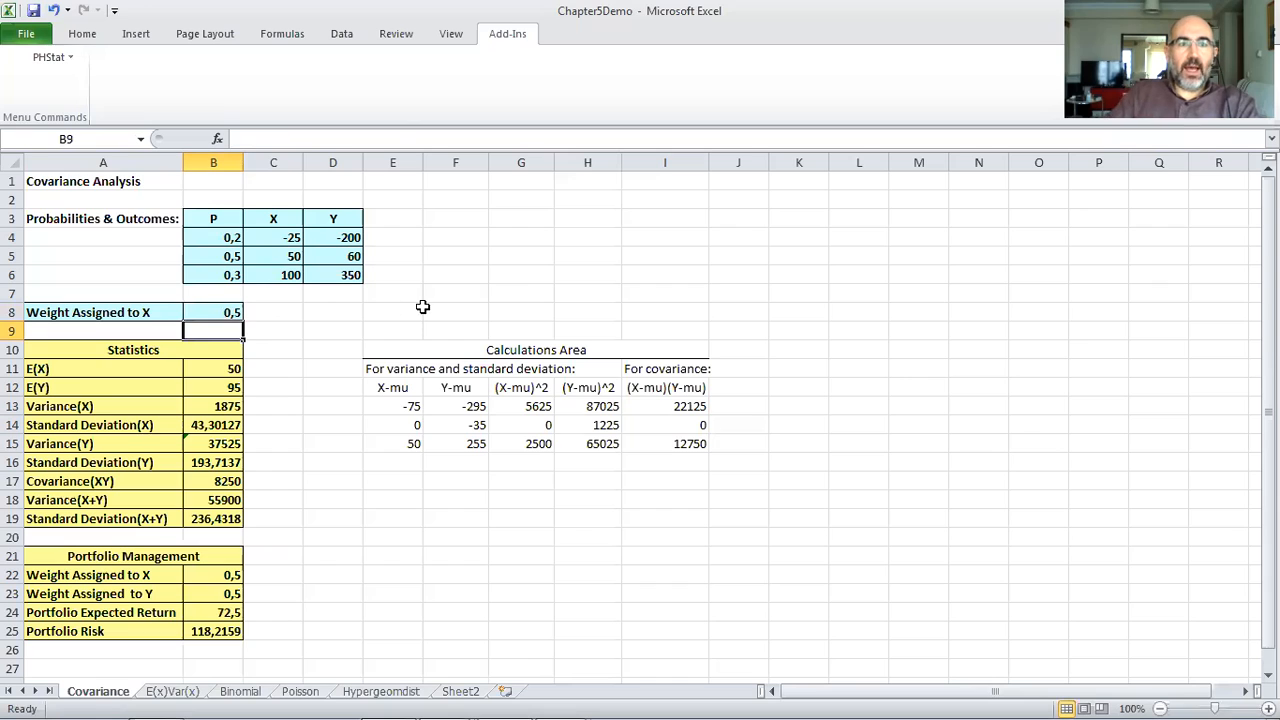
left_click(33, 12)
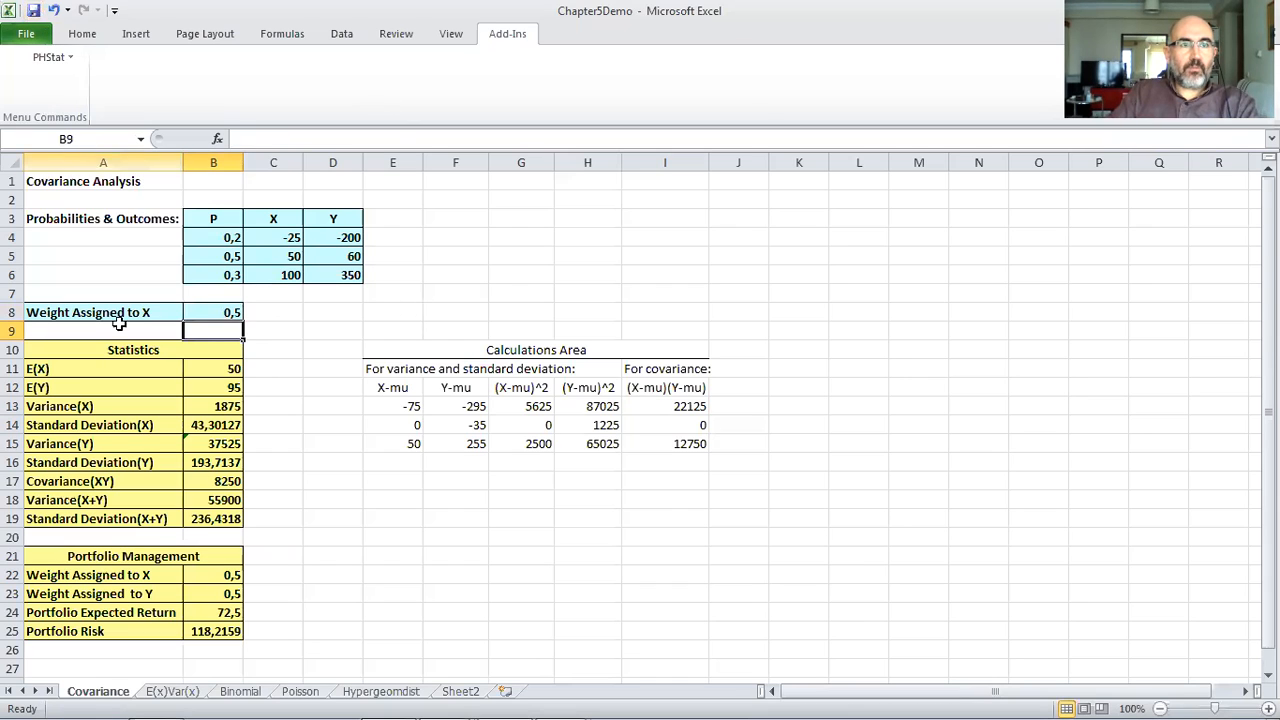